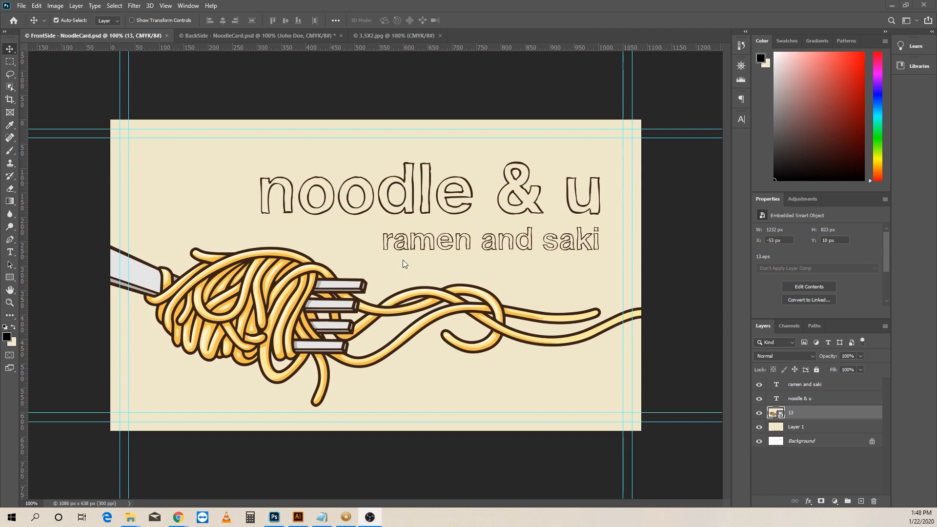
Place the noodle illustration "13" as an embedded smart object in the 3.5X2.jpg business card template.
left_click(400, 34)
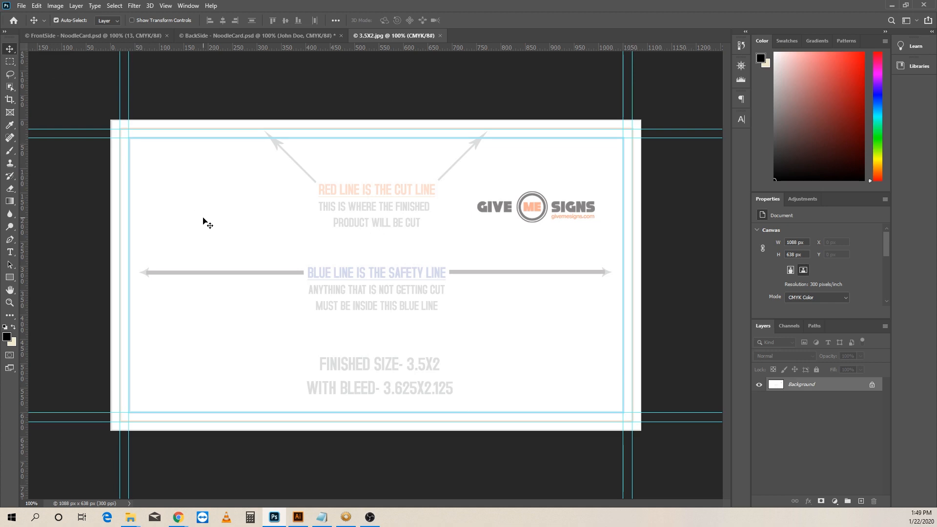
left_click(22, 6)
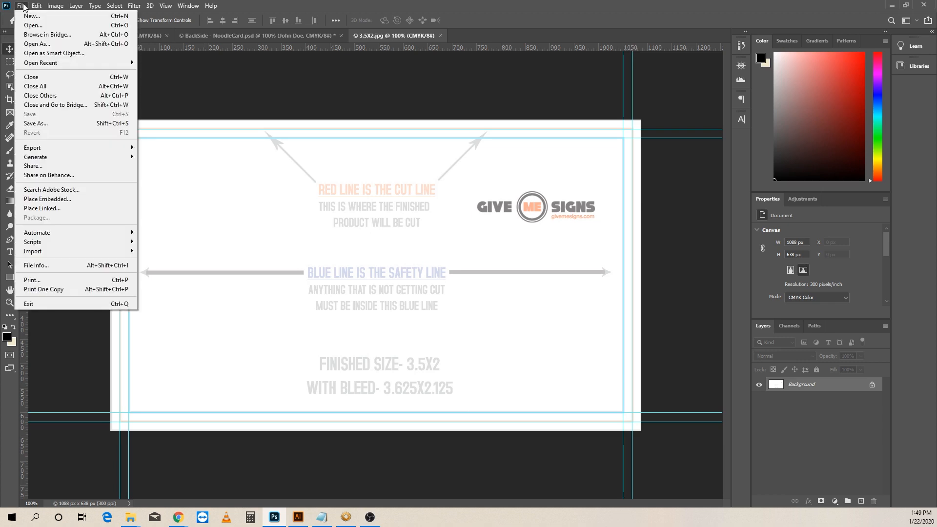
mouse_move(50, 64)
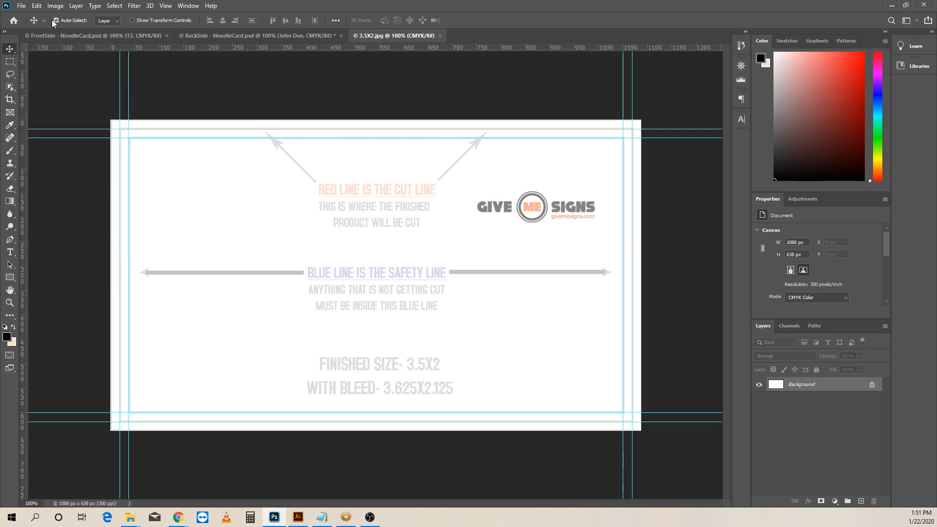
left_click(23, 7)
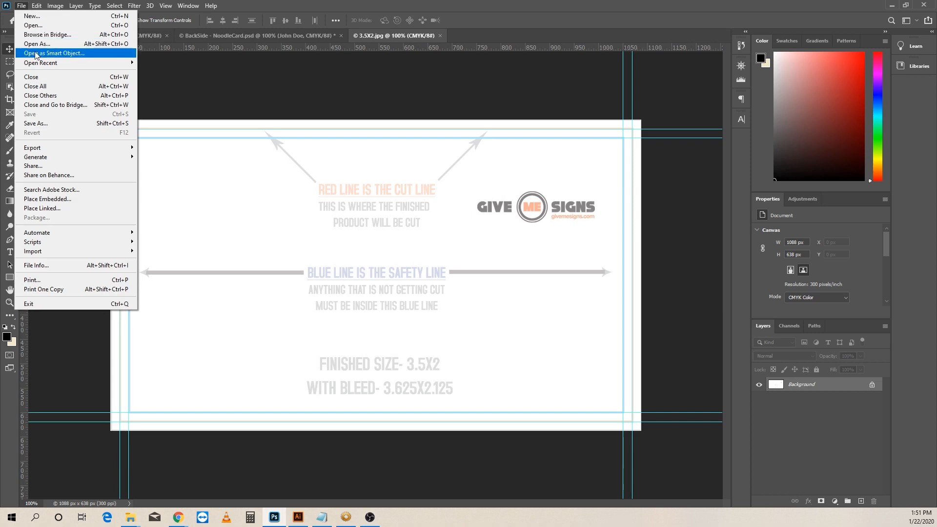
left_click(40, 199)
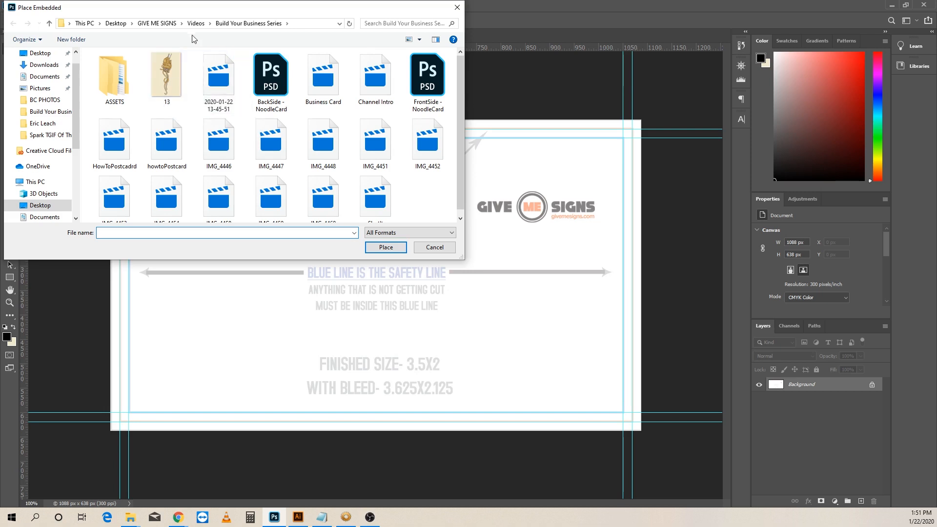
left_click(172, 82)
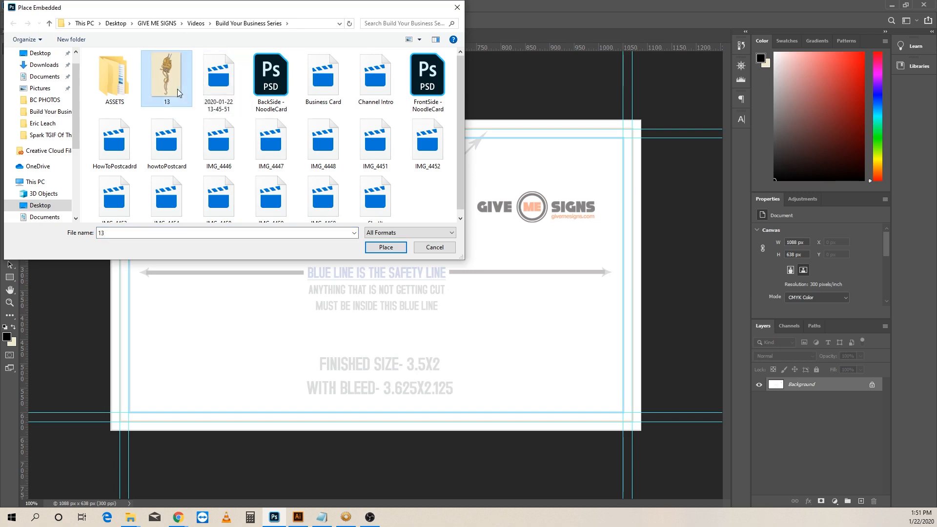
left_click(382, 249)
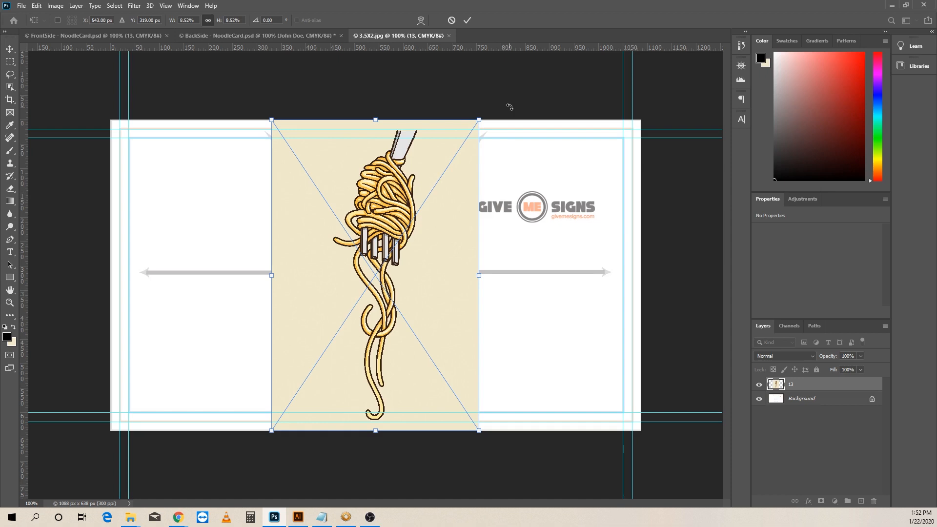
Rotate the placed noodle image to -90°, enlarge it to about 14.74%, and move it down over the card's lower area.
left_click_drag(509, 107, 231, 141)
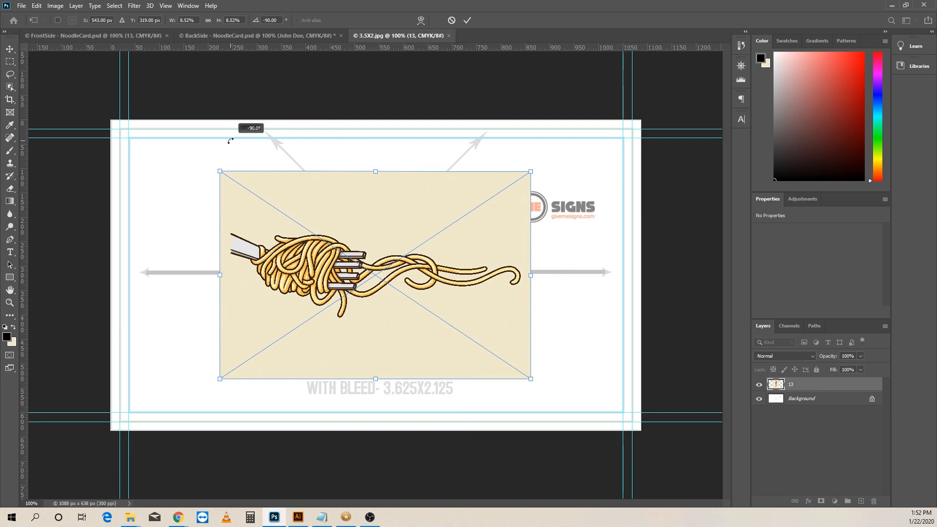
left_click_drag(230, 141, 230, 141)
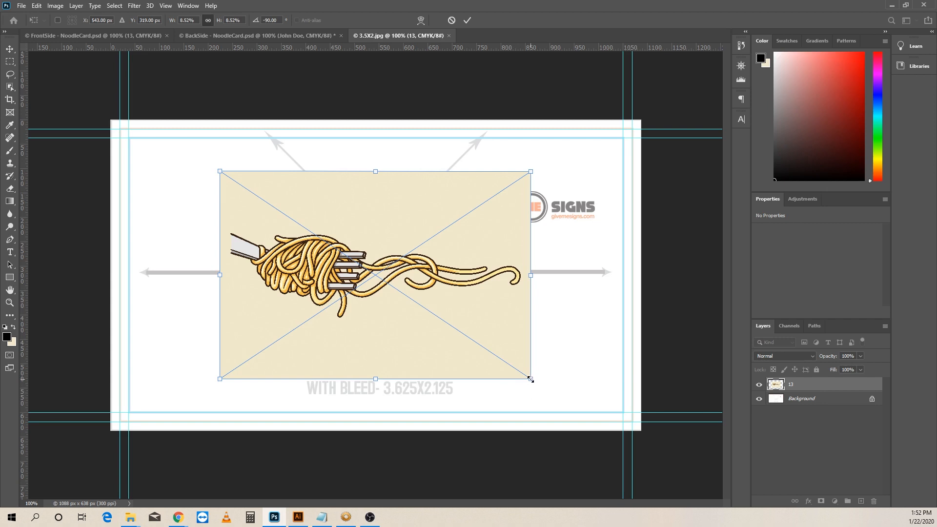
left_click_drag(530, 379, 651, 445)
left_click_drag(537, 345, 522, 390)
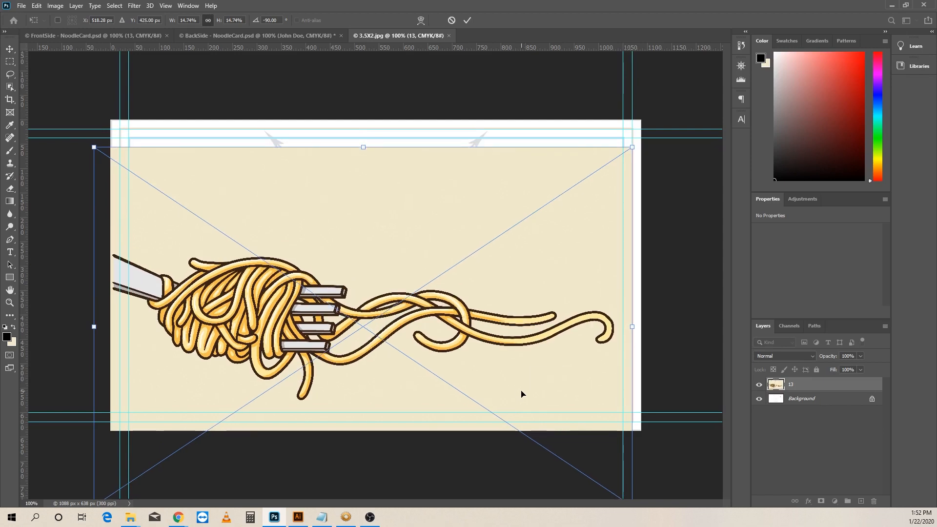
Shift the image left so the fork handle meets the card's left edge, enlarge it to about 15.15% and commit the placement.
key("Left")
key("Left")
key("Left")
key("Left")
key("Left")
key("Left")
key("Left")
key("Left")
key("Left")
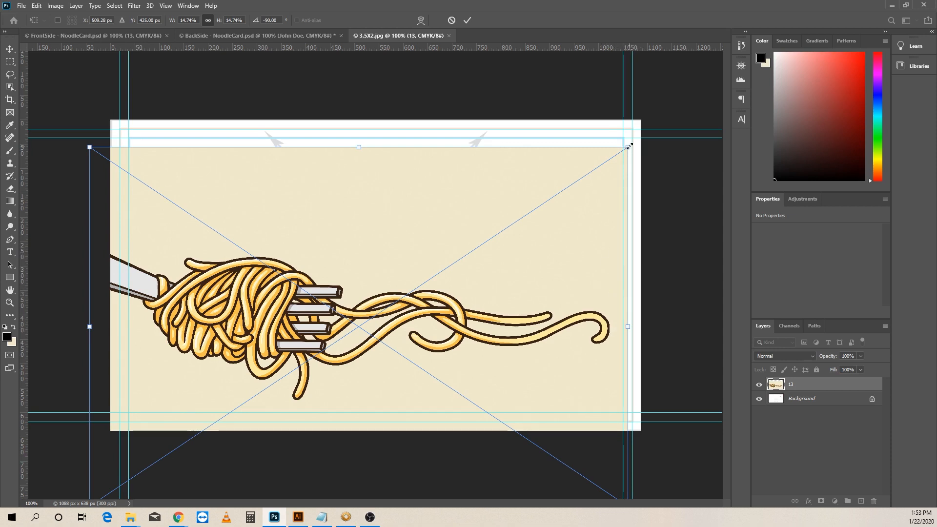
left_click_drag(629, 146, 642, 132)
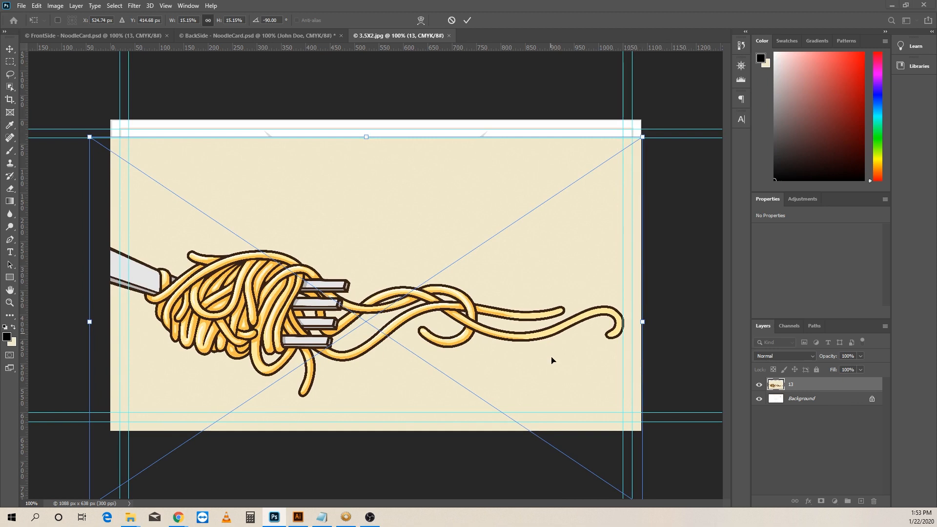
key("super")
key("super")
key("Return")
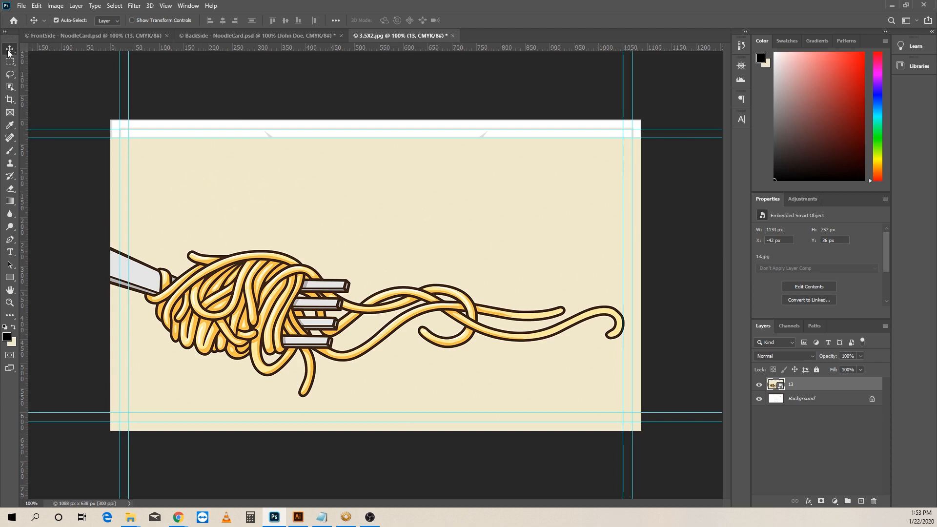
Sample the beige from the noodle image and fill the Background layer with it at 100% opacity.
left_click(10, 128)
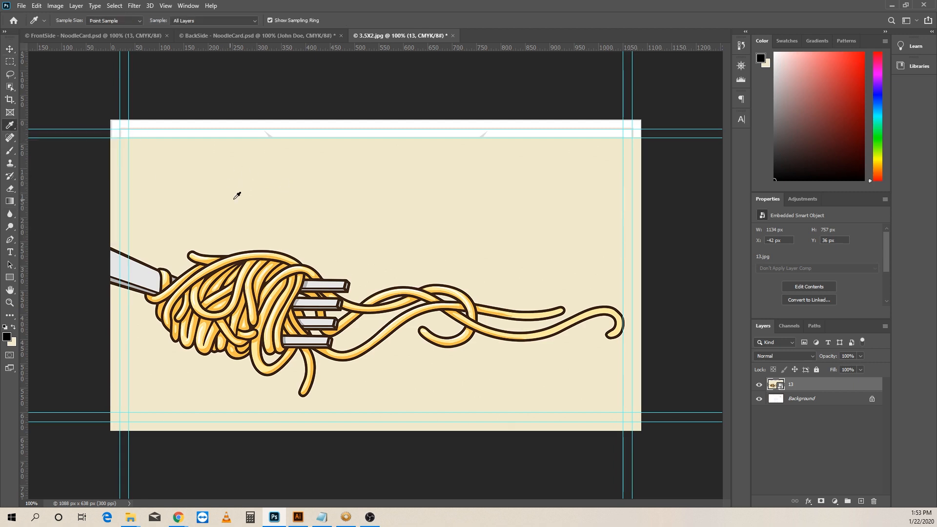
left_click(205, 156)
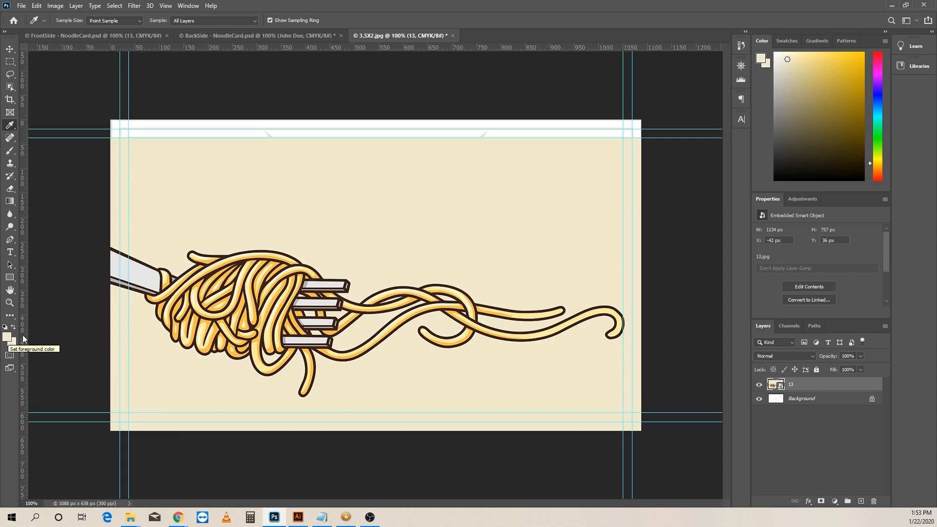
left_click(827, 403)
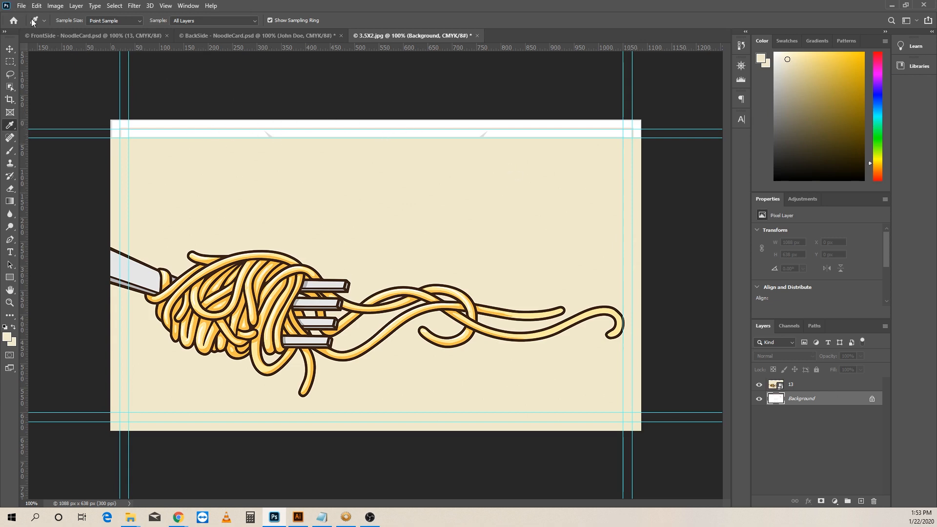
left_click(38, 5)
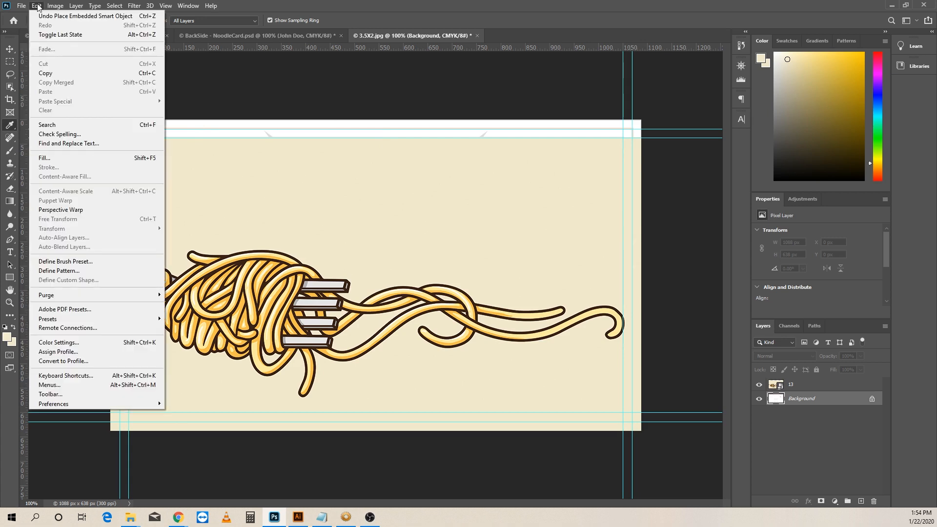
left_click(89, 158)
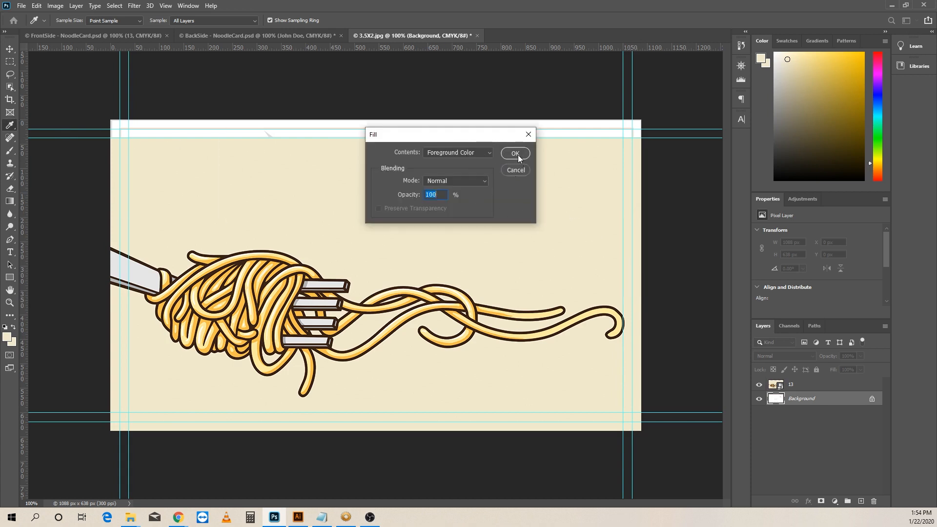
left_click(516, 154)
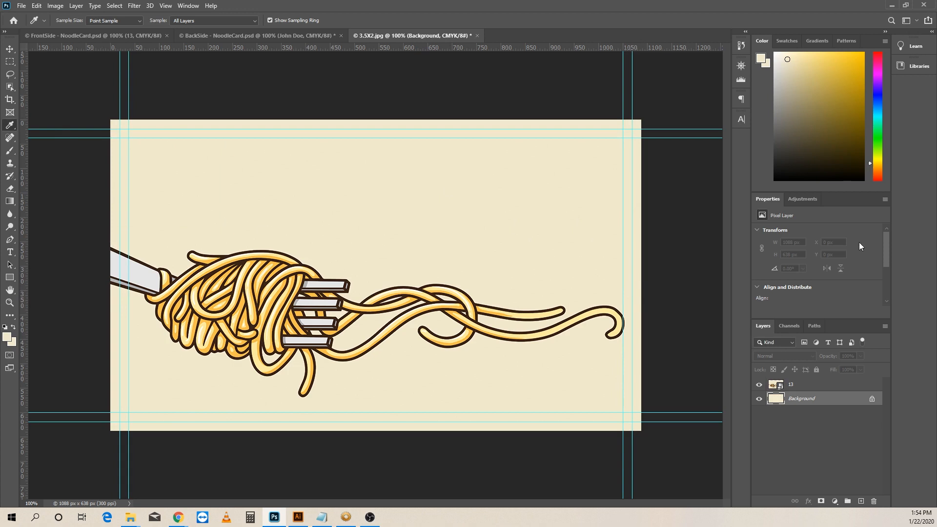
Add a placeholder text layer above the noodle image in Anke Regular 16 pt and make its colour the default black.
left_click(9, 49)
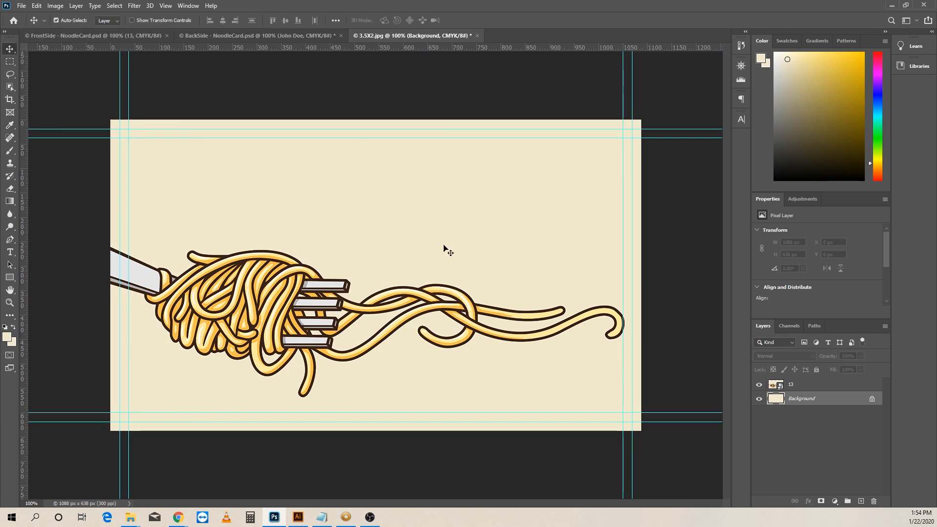
left_click(819, 386)
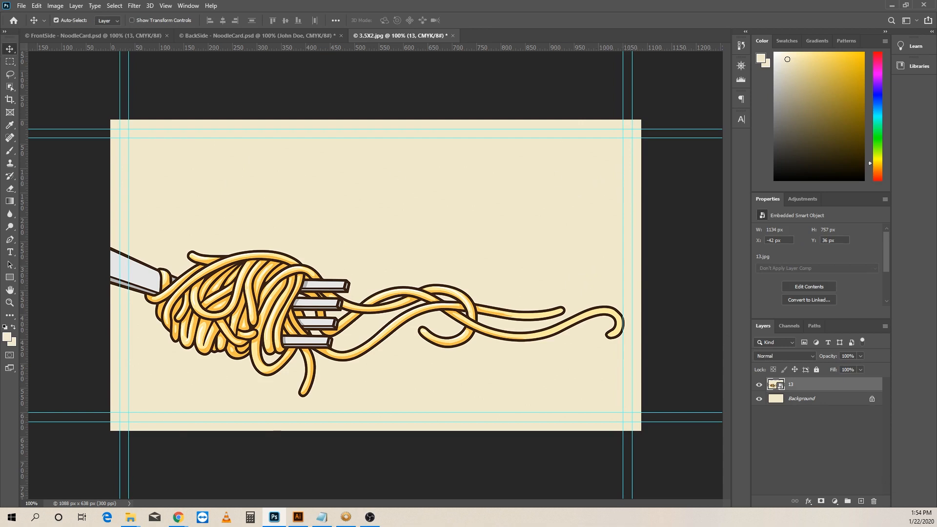
left_click(10, 252)
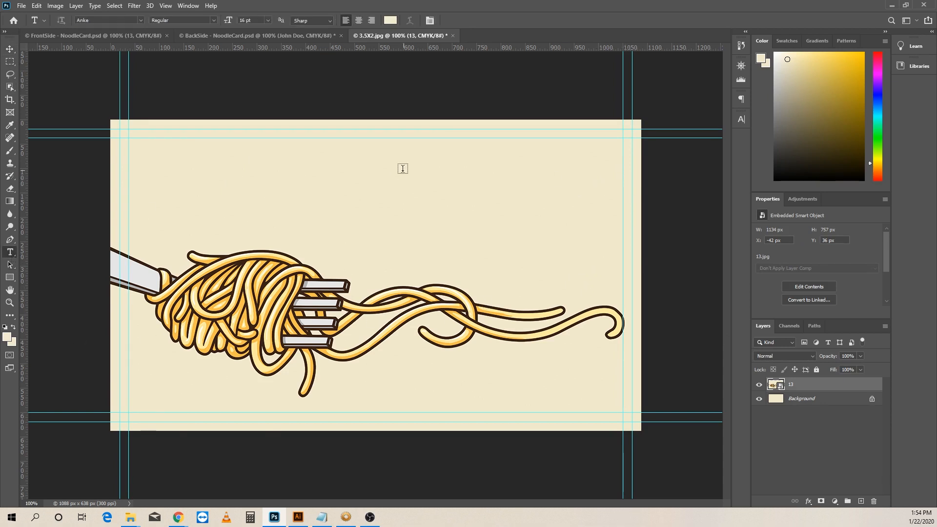
left_click(268, 196)
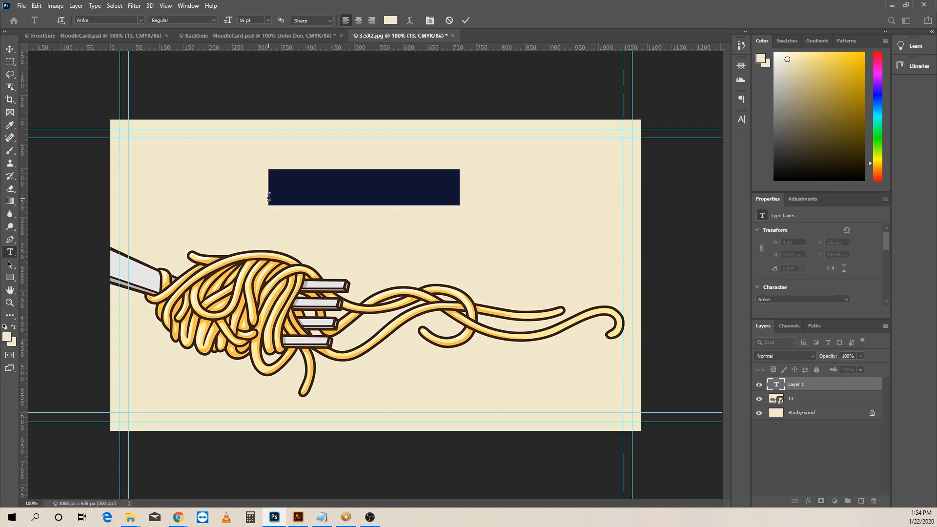
left_click(4, 327)
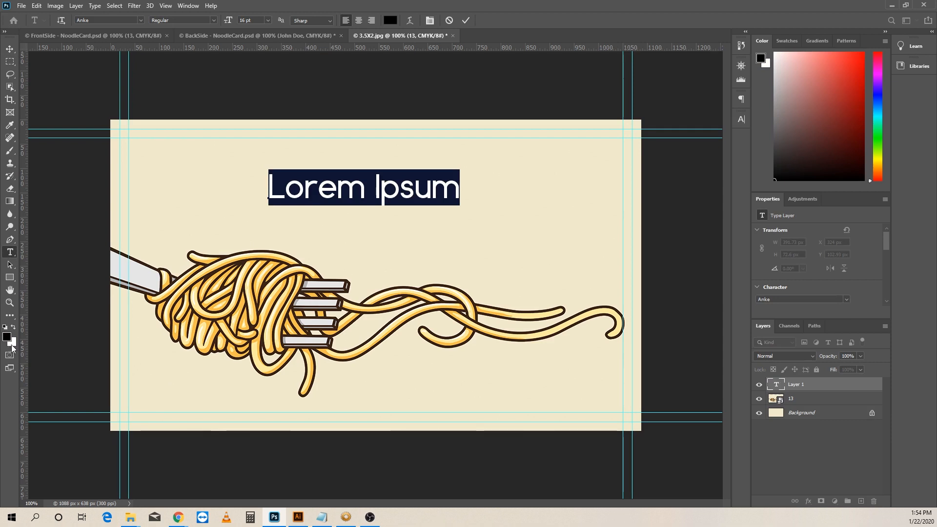
left_click(10, 49)
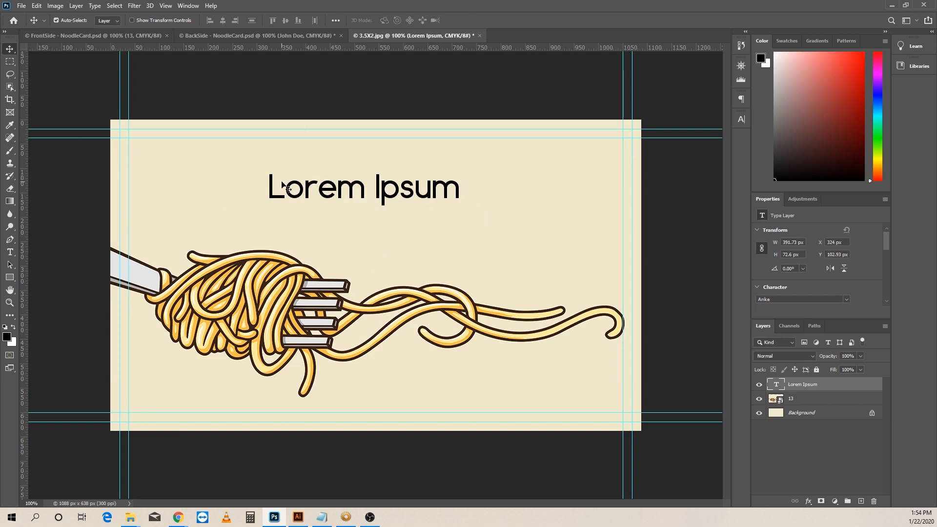
Set the placeholder text's colour to the dark brown 3b2619 sampled from the noodle outline.
left_click(742, 119)
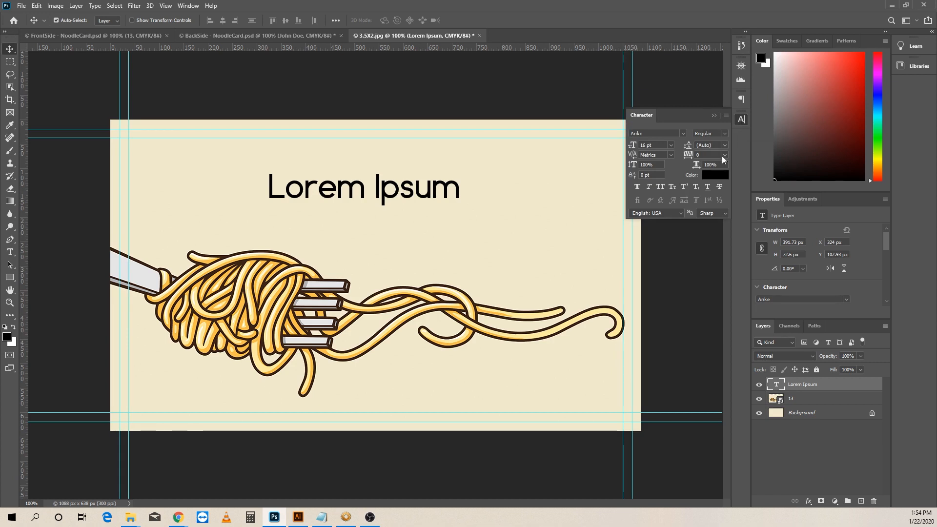
key("i")
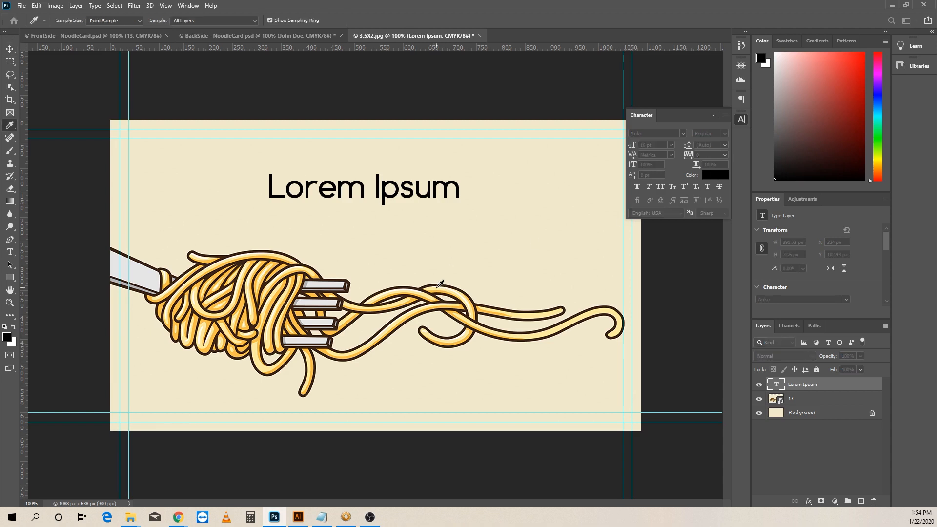
left_click(295, 261)
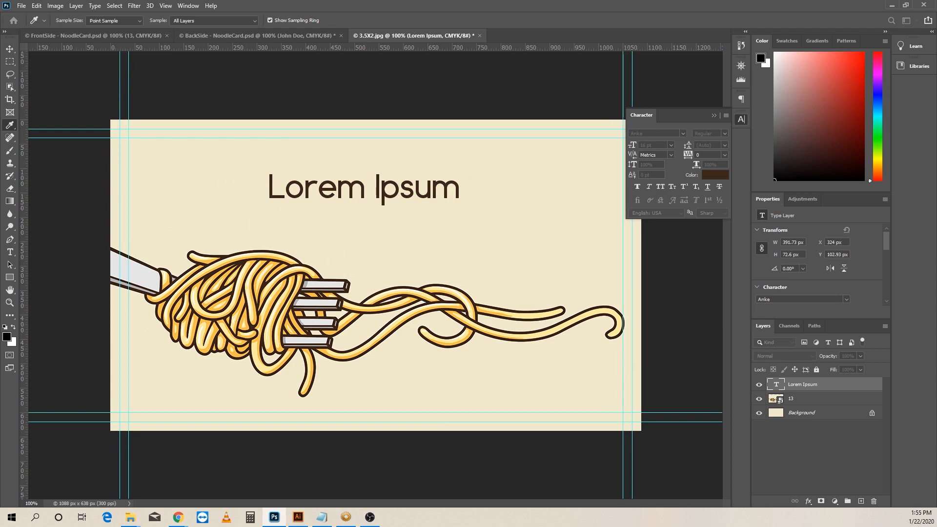
left_click(715, 175)
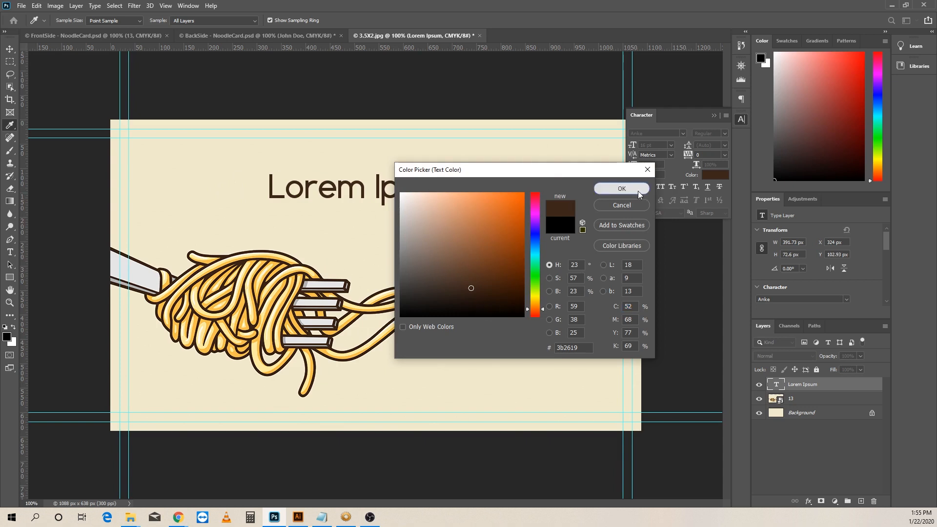
left_click(622, 189)
left_click(9, 49)
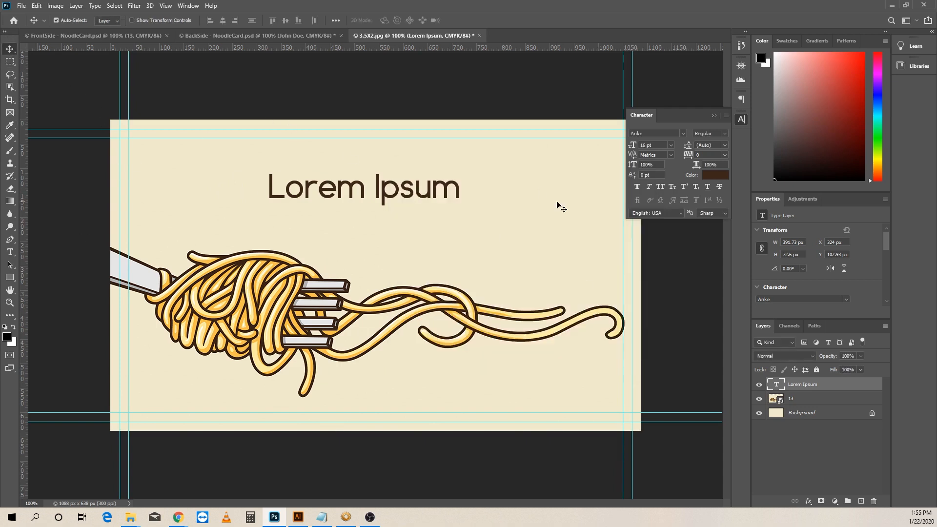
Replace the placeholder text with "noodle & u".
left_click(10, 252)
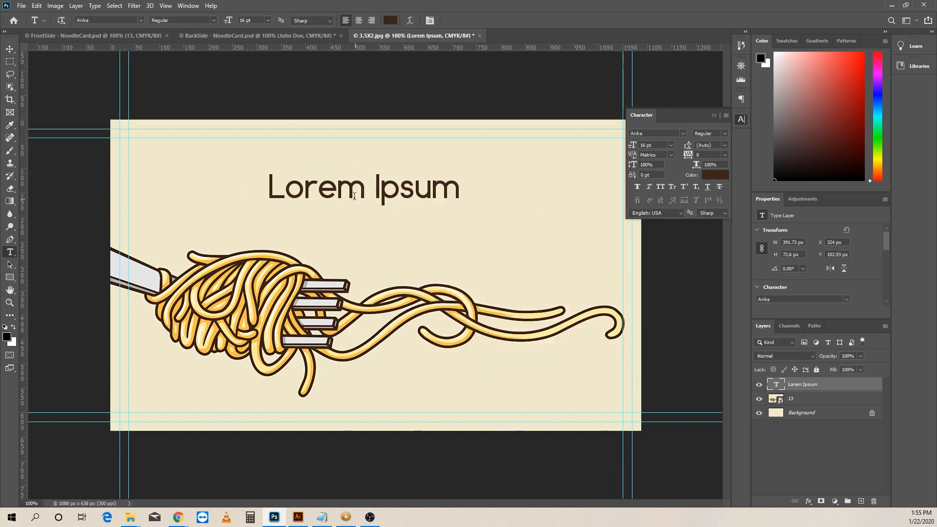
left_click(348, 192)
triple_click(348, 193)
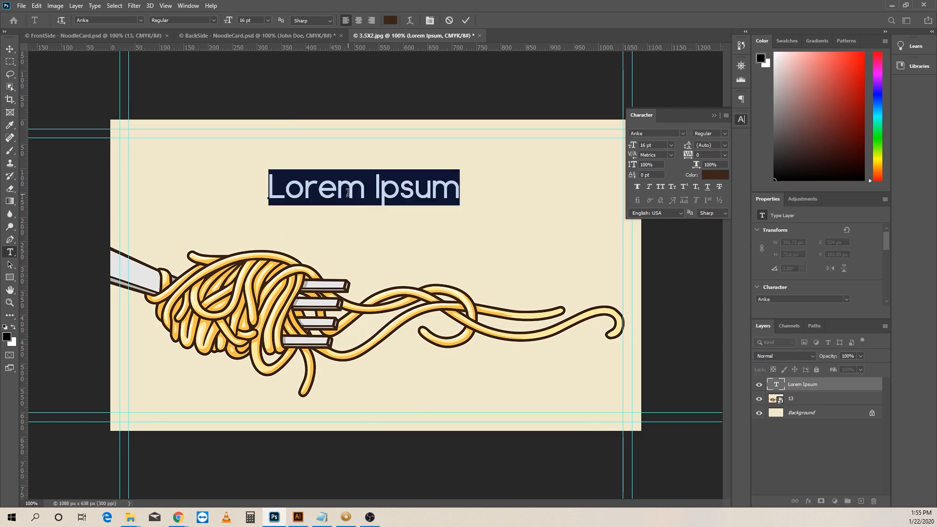
type("nood")
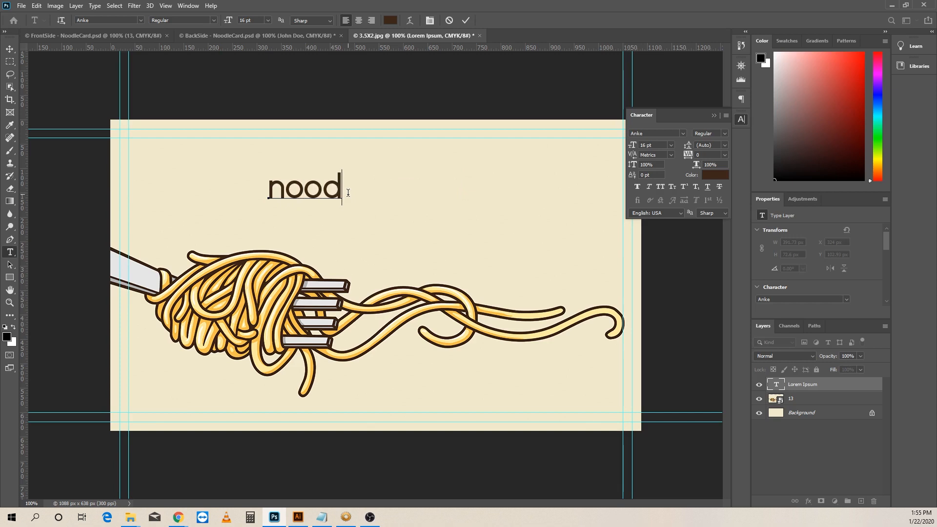
type("le &")
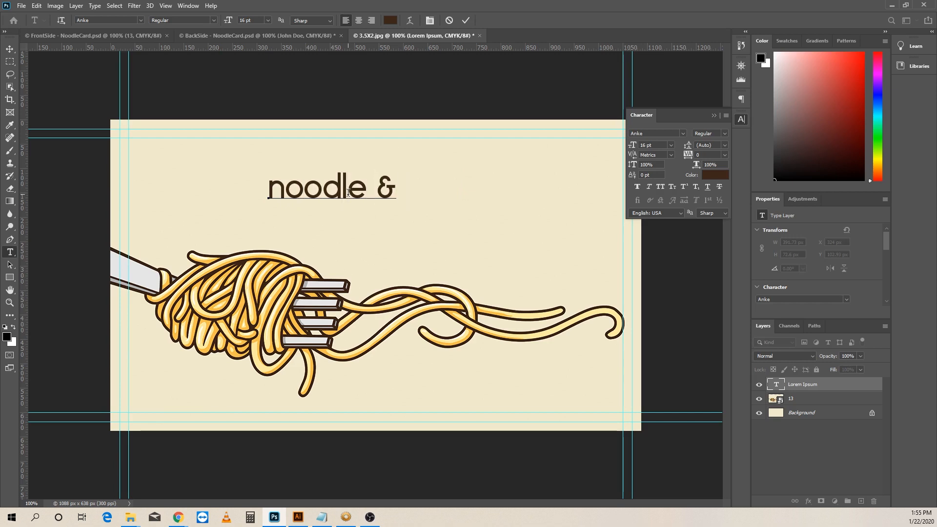
type(" u")
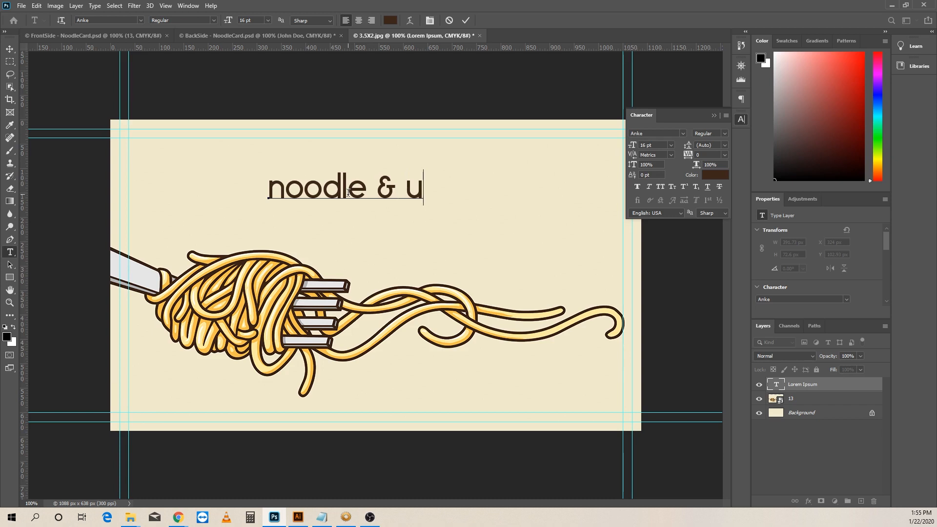
Check the finished FrontSide card and change the "noodle & u" title's font to Helvetidoodle by Ed T.
left_click(109, 34)
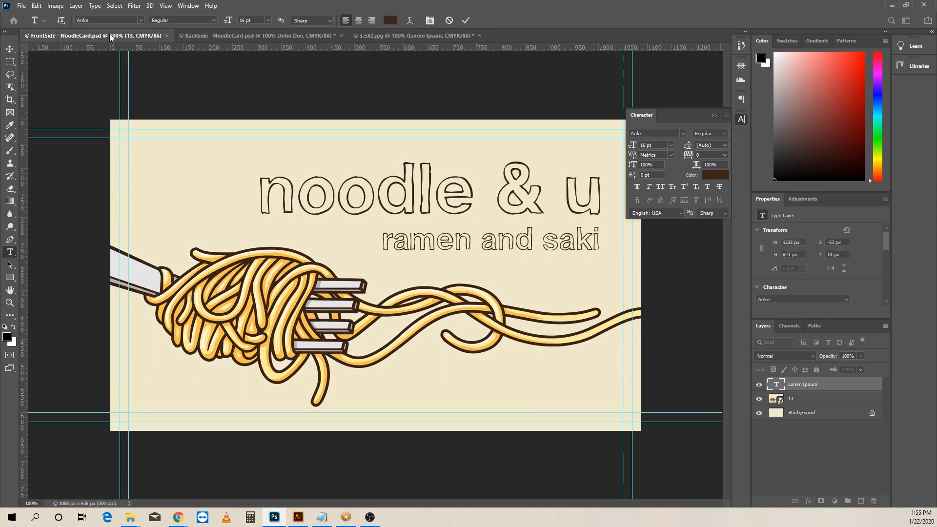
left_click(411, 35)
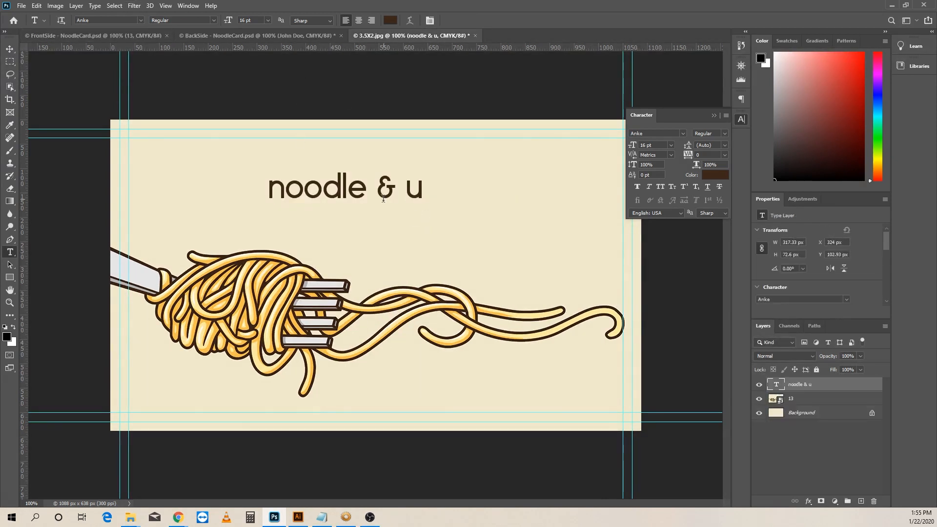
key("v")
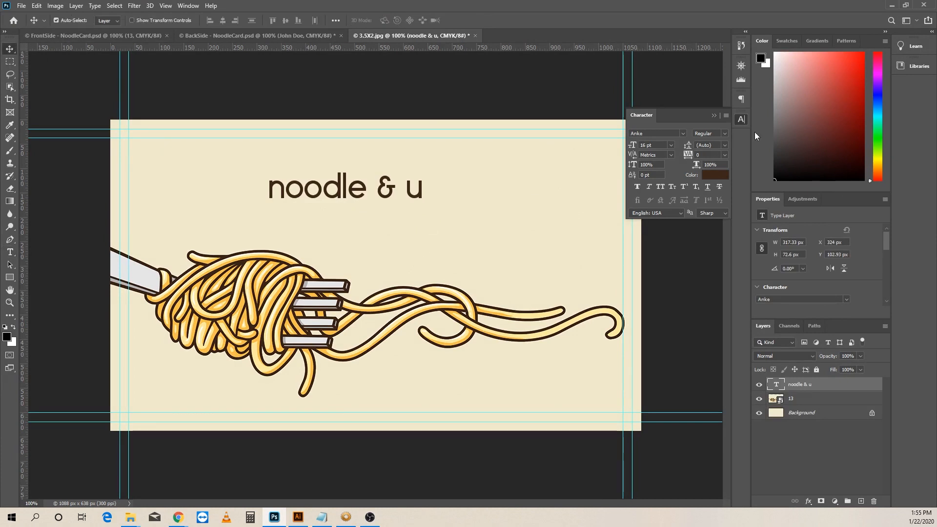
left_click(683, 133)
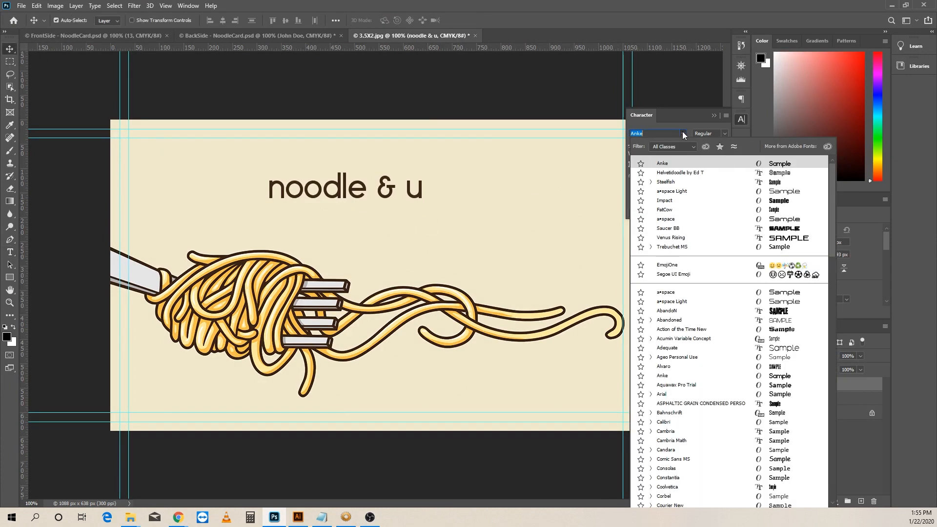
left_click(677, 173)
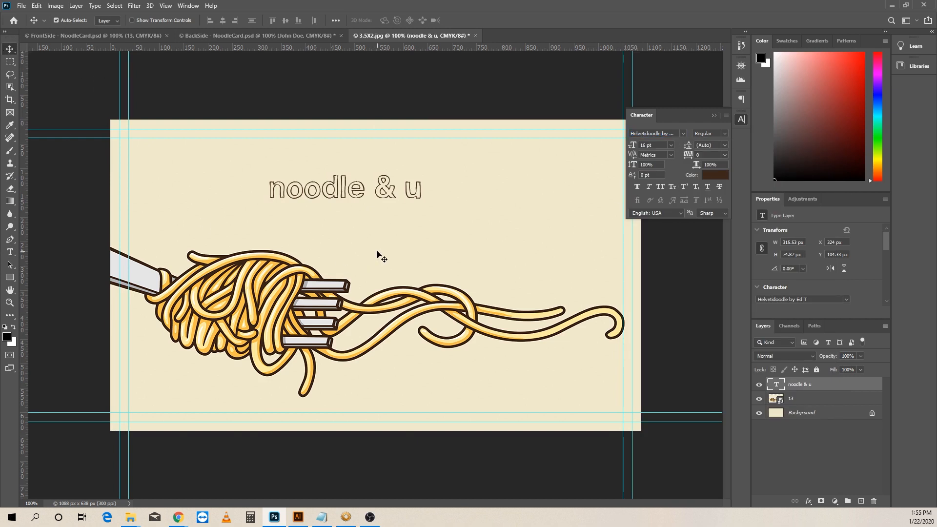
Enlarge the "noodle & u" title to about 203% width and 189% height and move it to the card's upper right.
key("ctrl+t")
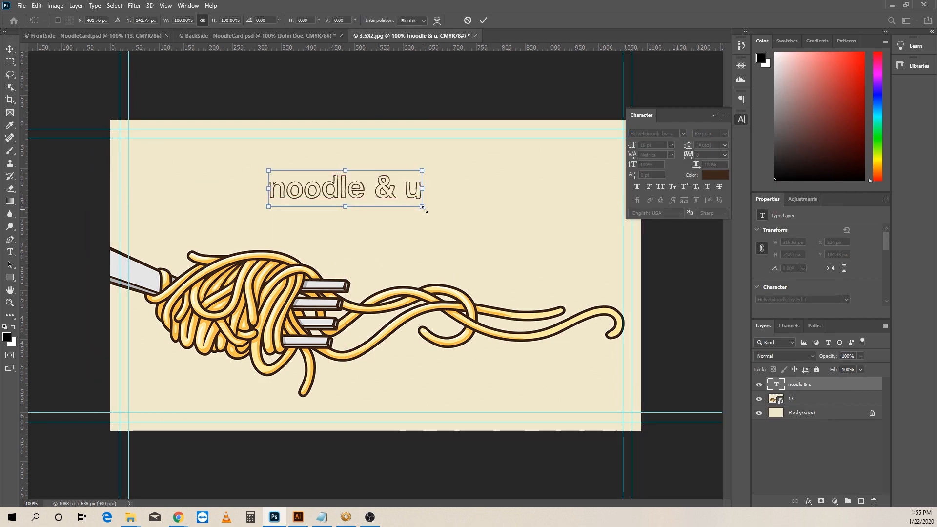
left_click_drag(421, 207, 582, 241)
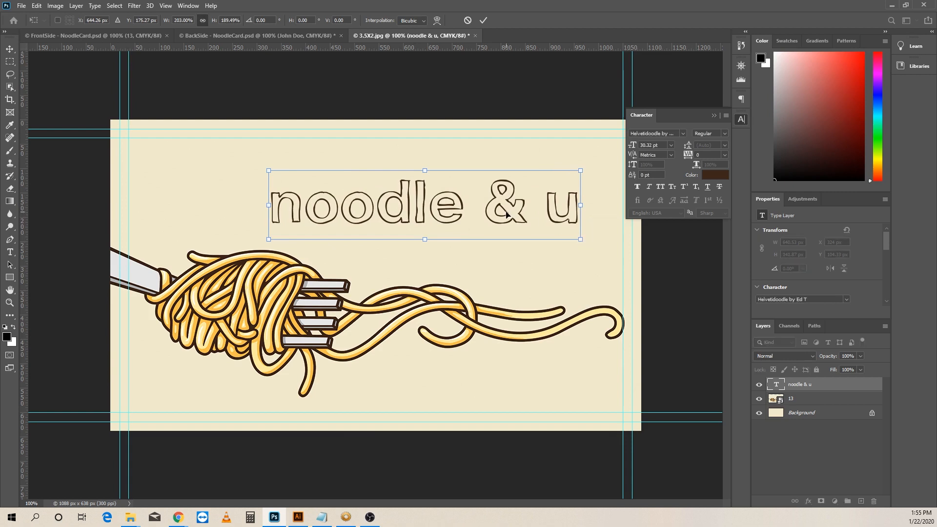
left_click_drag(509, 212, 535, 200)
key("Return")
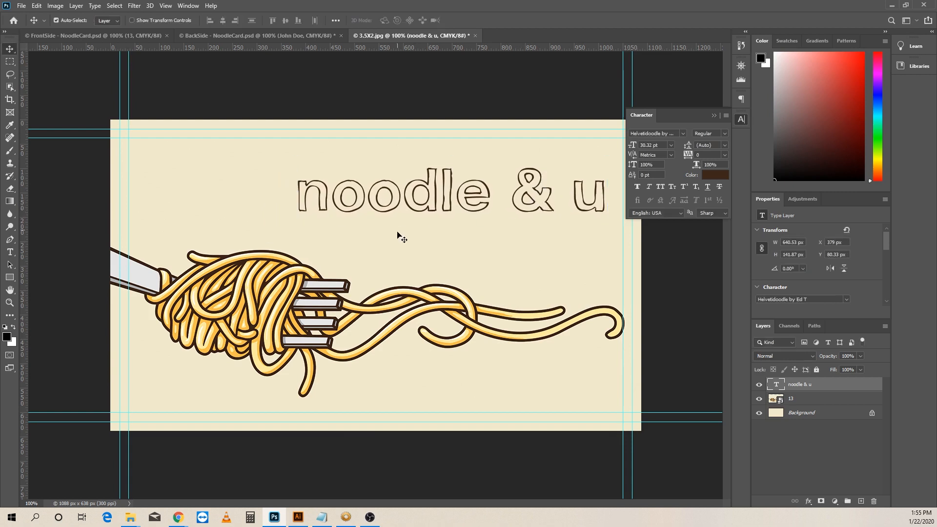
Add a 16 pt text layer reading "ramen and saki" below the title in Helvetidoodle by Ed T.
left_click(10, 252)
left_click(388, 263)
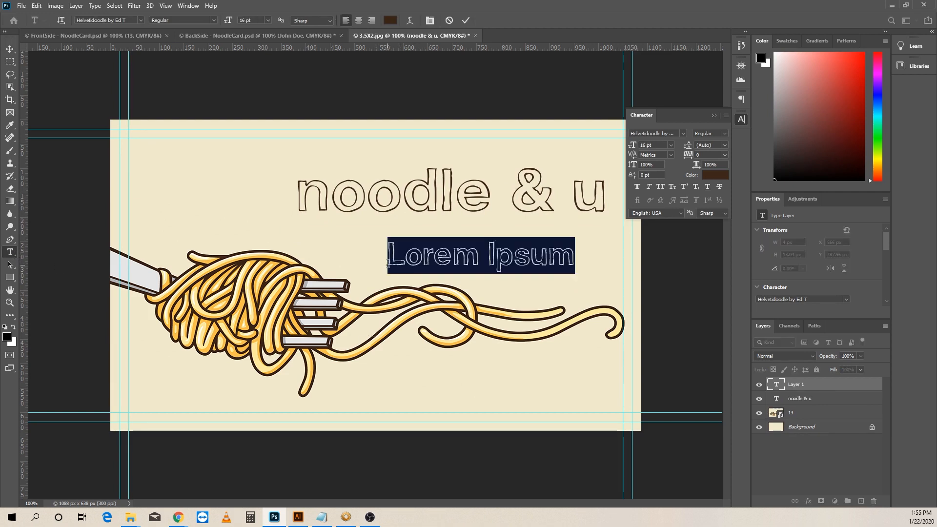
type("ra")
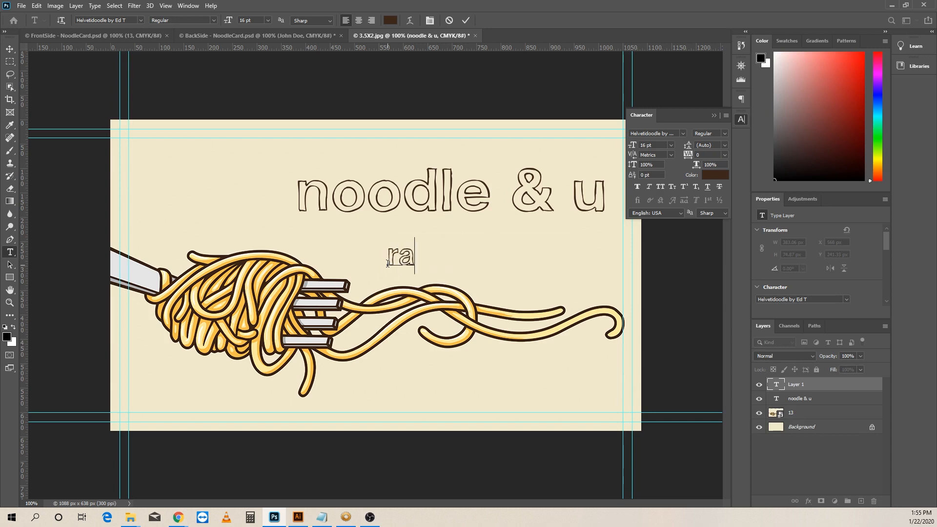
type("men and saki")
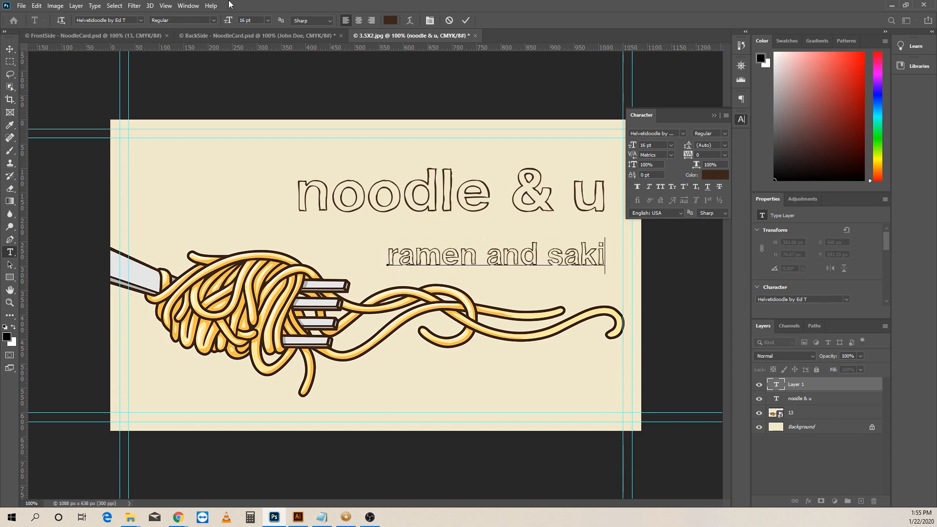
left_click(12, 51)
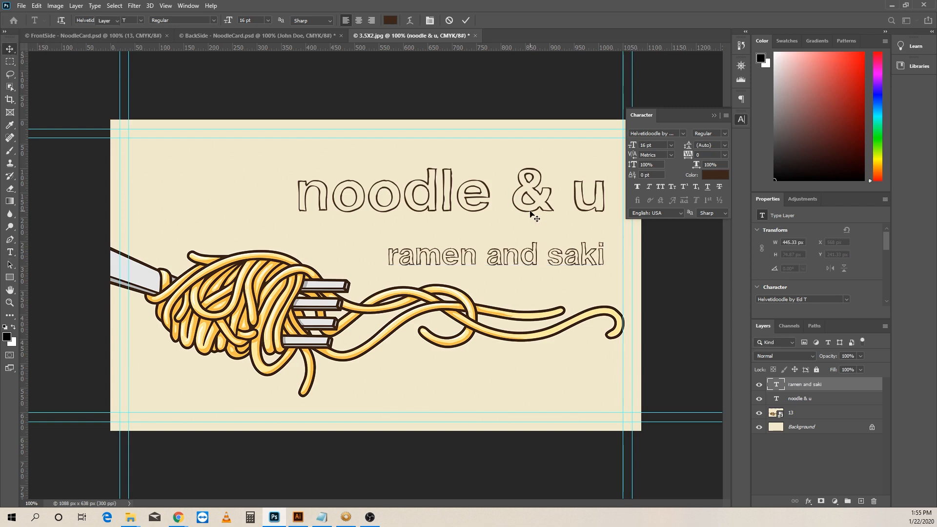
Move the "ramen and saki" tagline up close beneath the title and scale it to about 92%.
left_click_drag(507, 256, 509, 234)
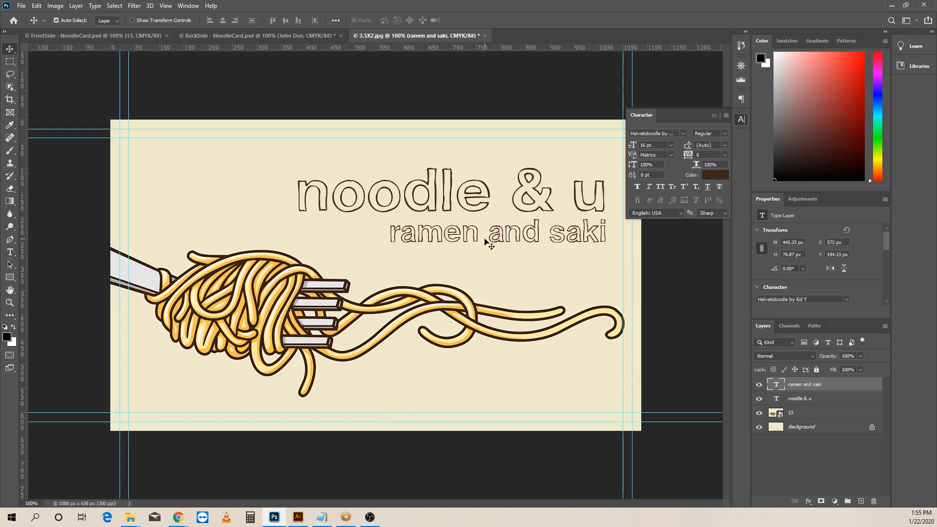
key("ctrl+t")
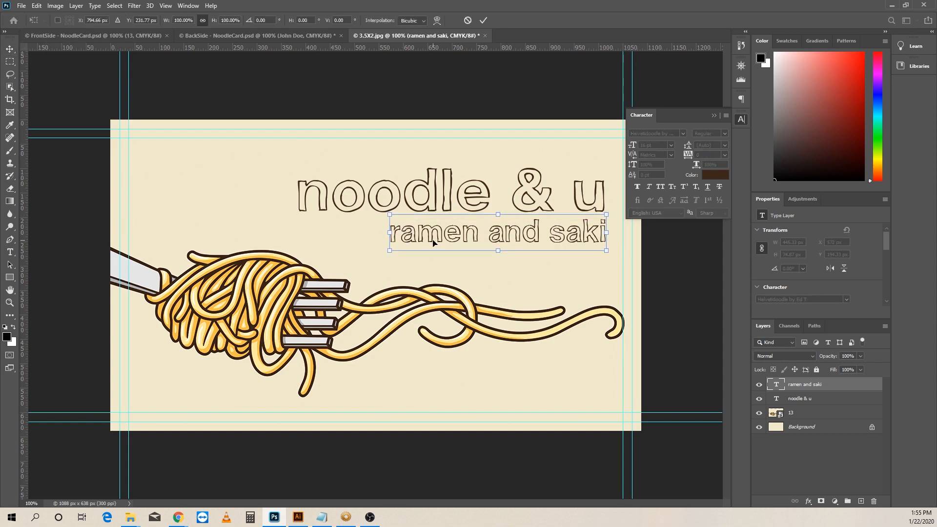
left_click_drag(390, 215, 405, 226)
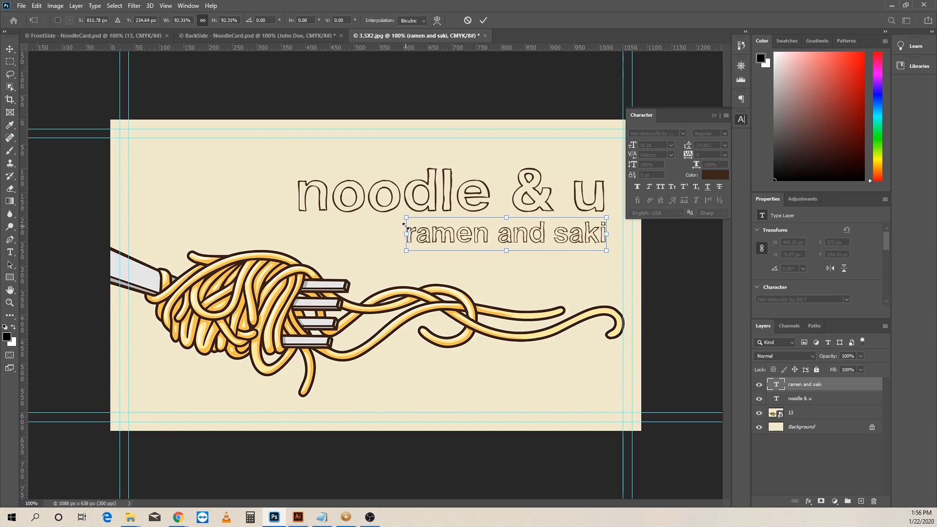
key("super")
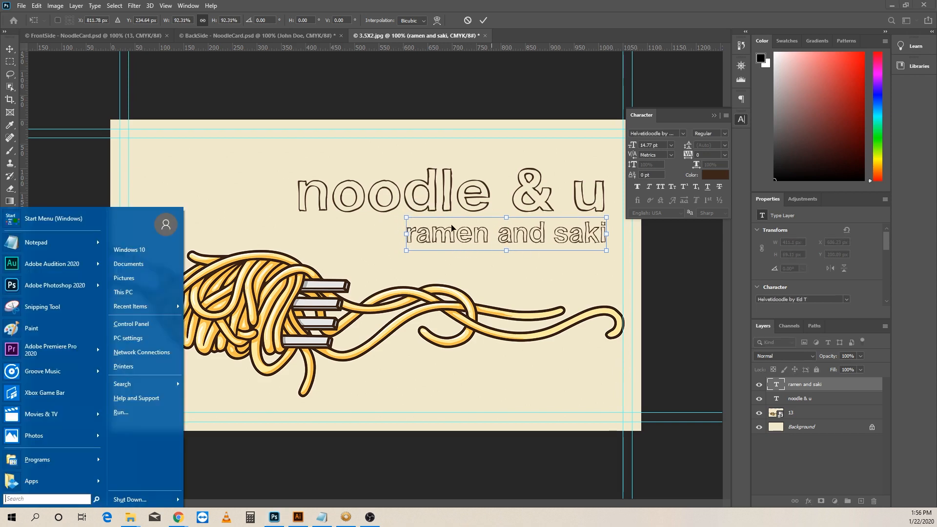
key("super")
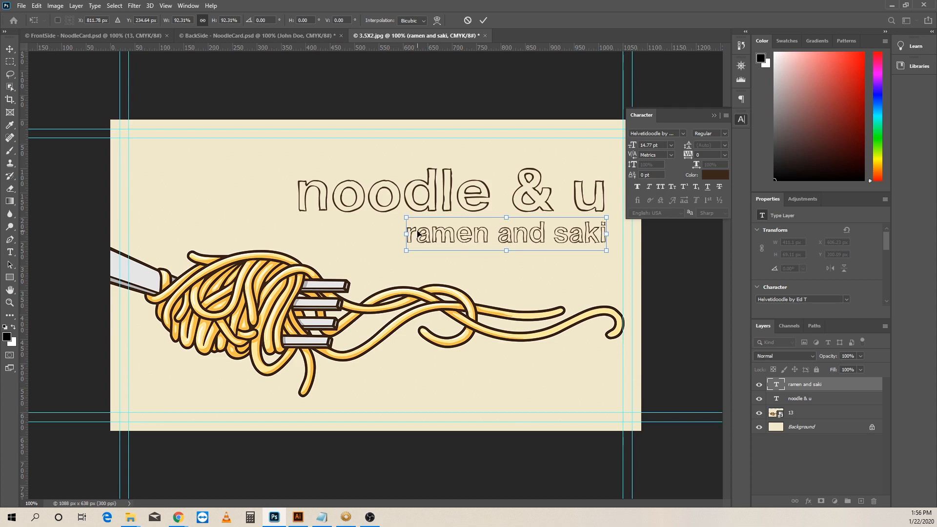
key("Return")
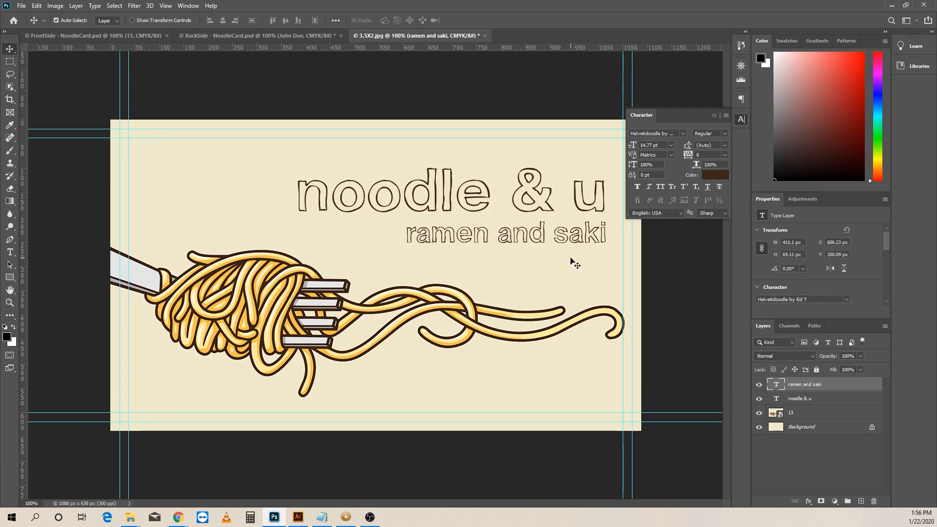
Nudge the "ramen and saki" tagline 5 px down from the title.
key("Down")
key("Down")
key("Down")
key("Down")
key("Down")
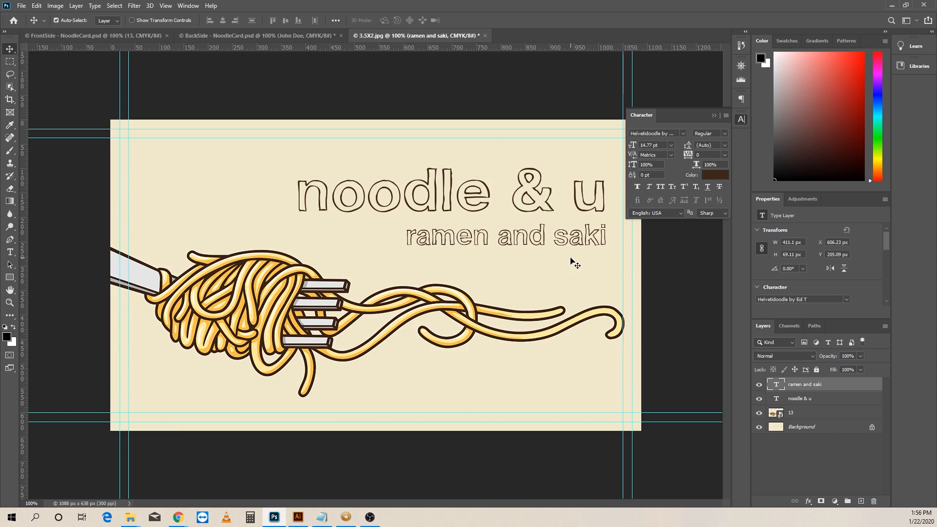
Compare with the FrontSide card, then enlarge the title and tagline together to about 112% and shift them 20 px left.
left_click(131, 33)
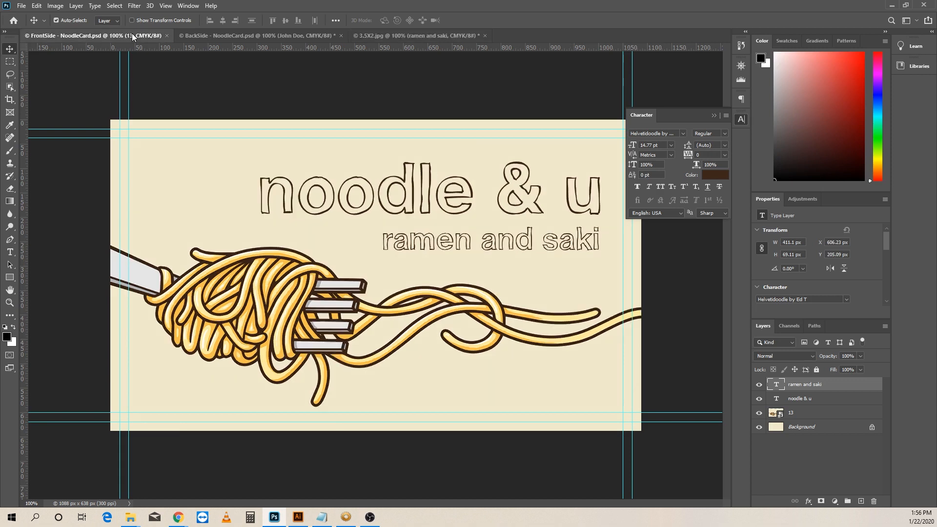
left_click(403, 35)
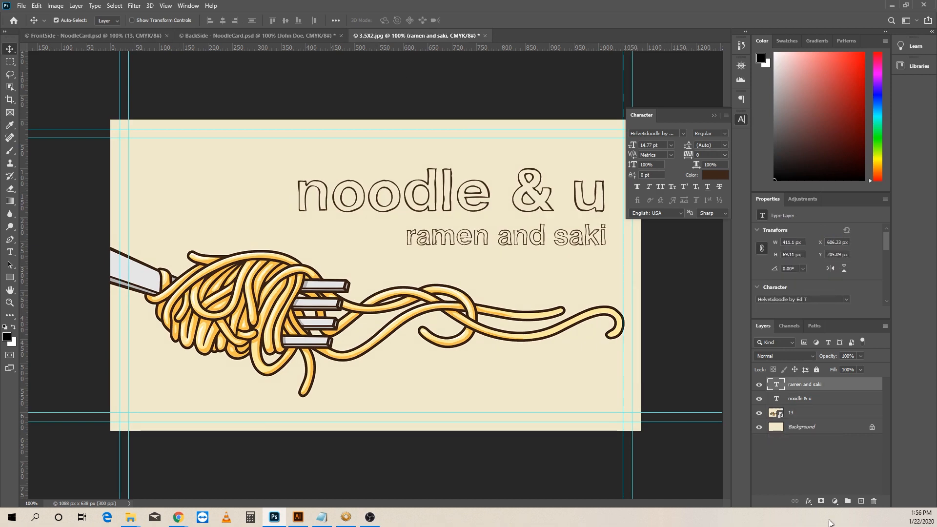
left_click(805, 399)
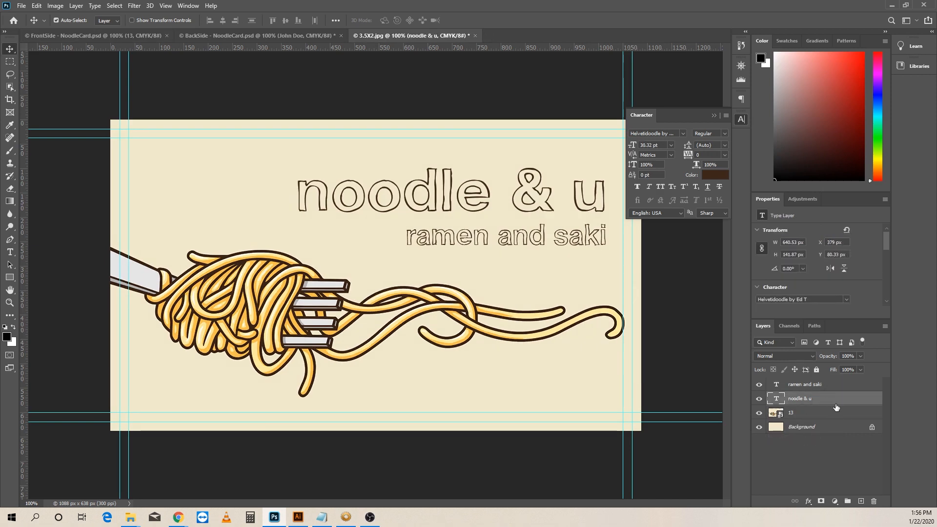
left_click(810, 385, "shift")
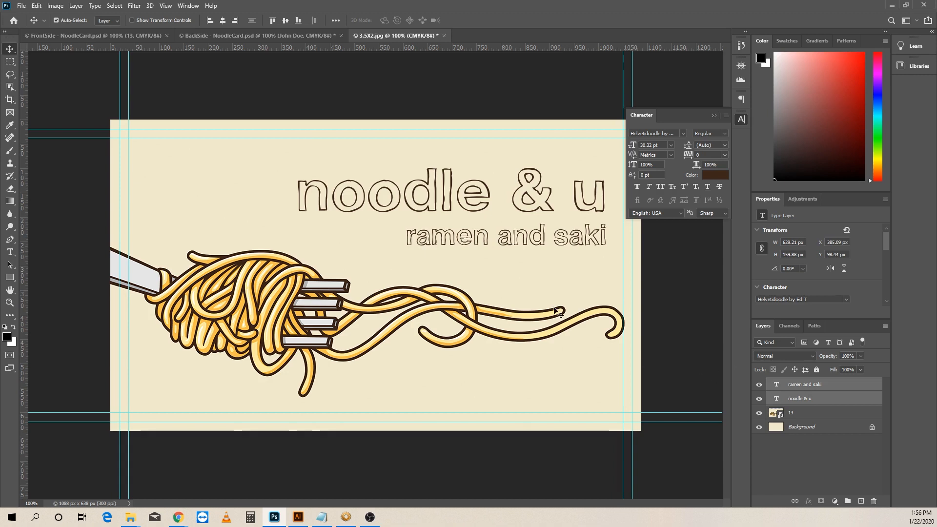
key("ctrl")
key("ctrl+t")
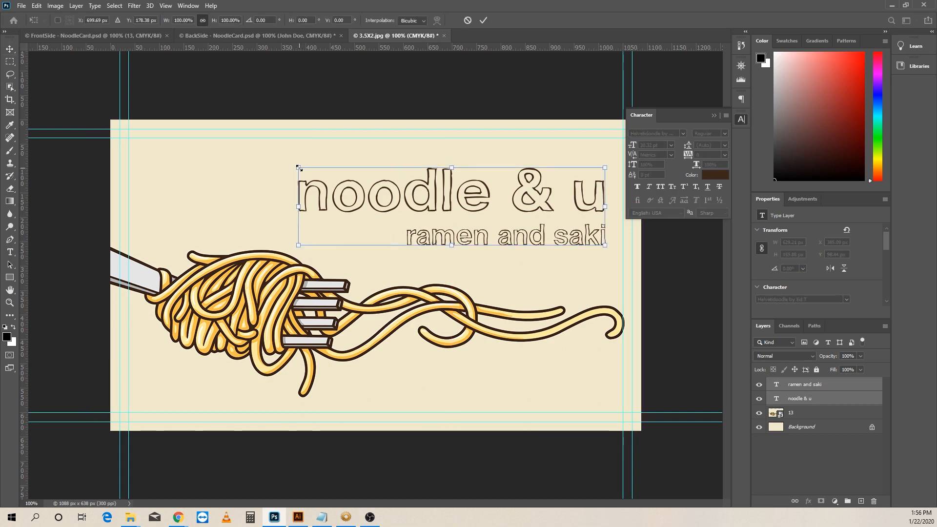
left_click_drag(299, 168, 262, 159)
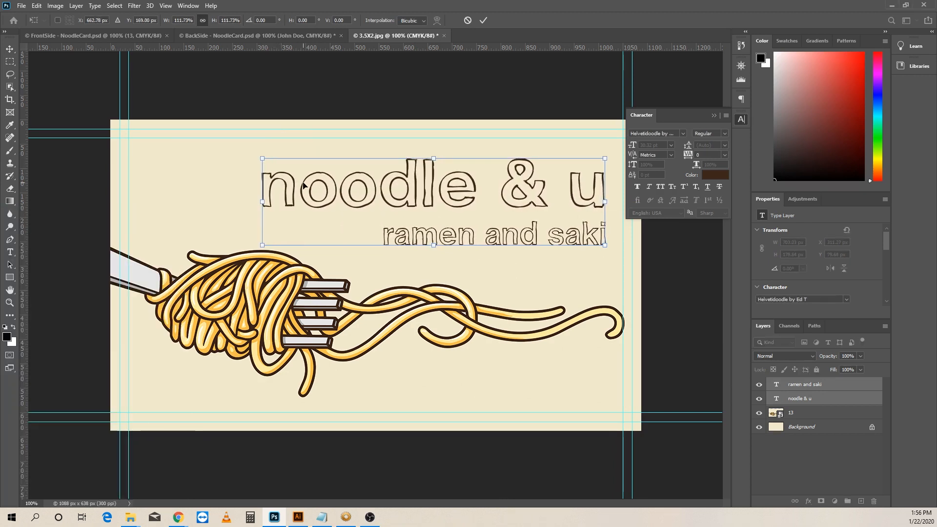
key("Return")
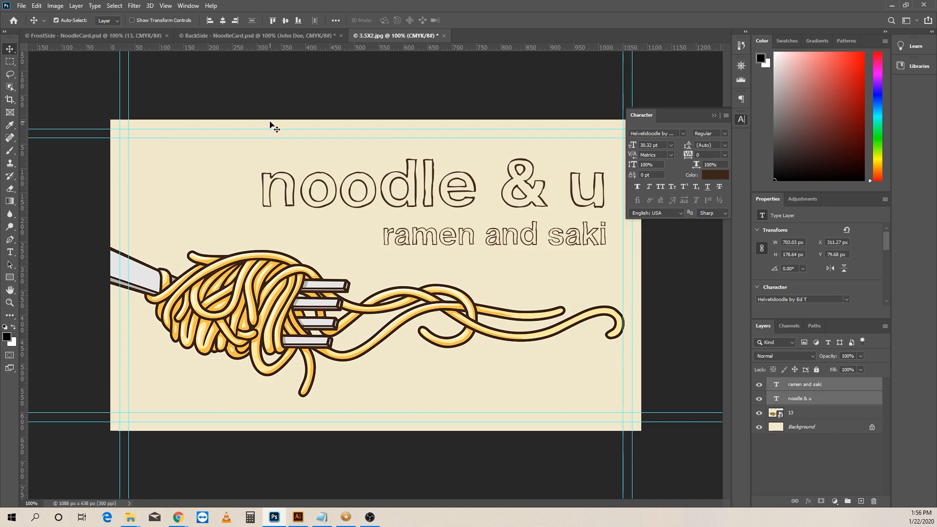
key("shift+Left")
key("shift+Left")
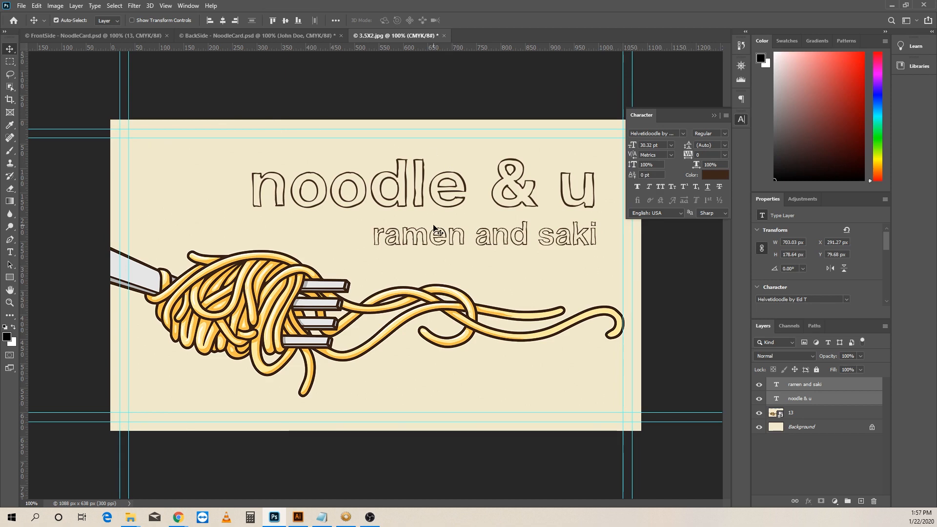
Compare the new card's layout with the finished FrontSide and BackSide NoodleCard documents.
left_click(107, 35)
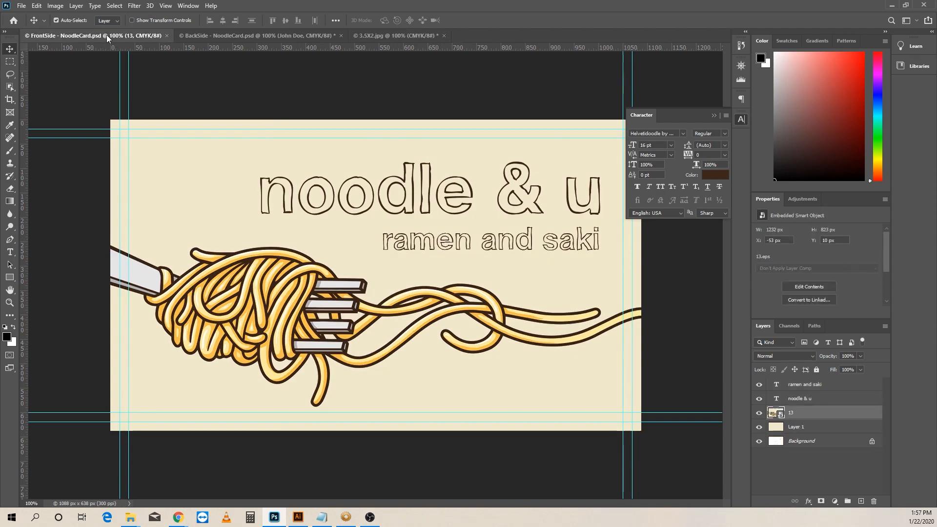
left_click(374, 32)
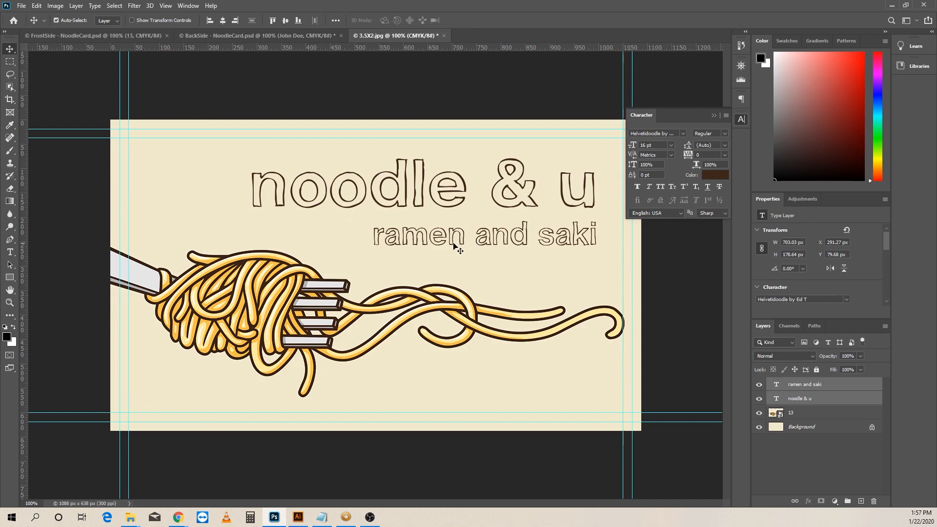
left_click(130, 36)
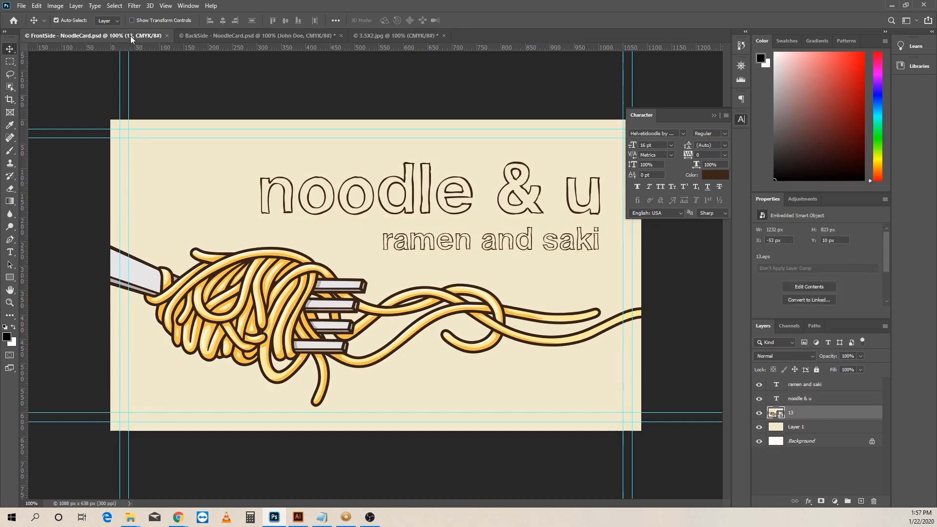
left_click(371, 37)
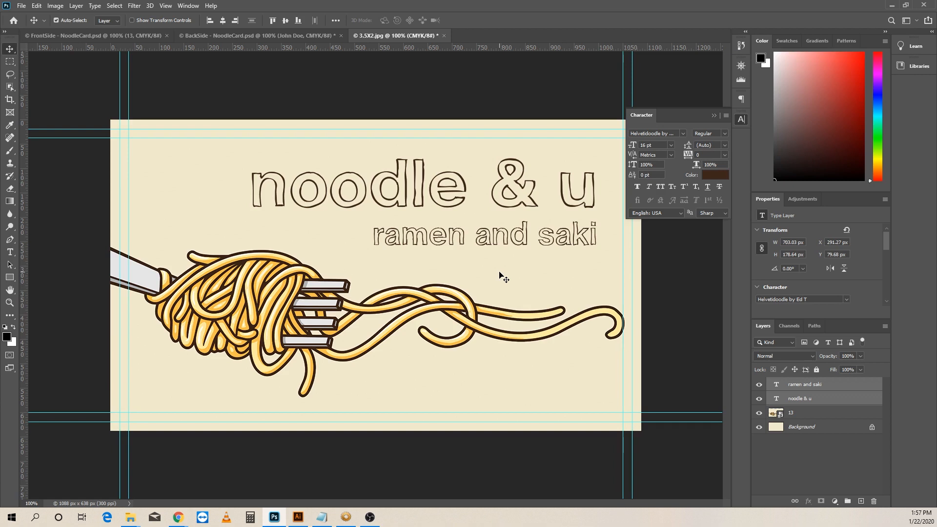
left_click(268, 36)
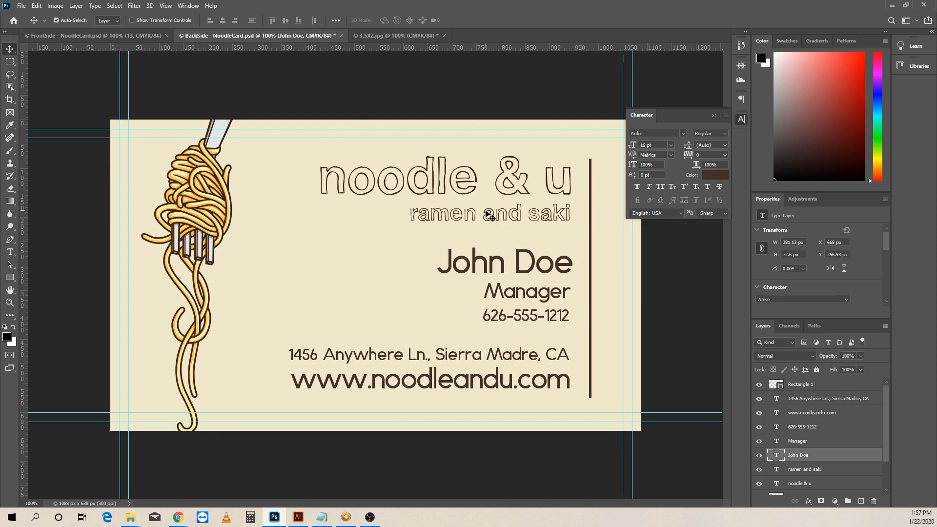
left_click(377, 39)
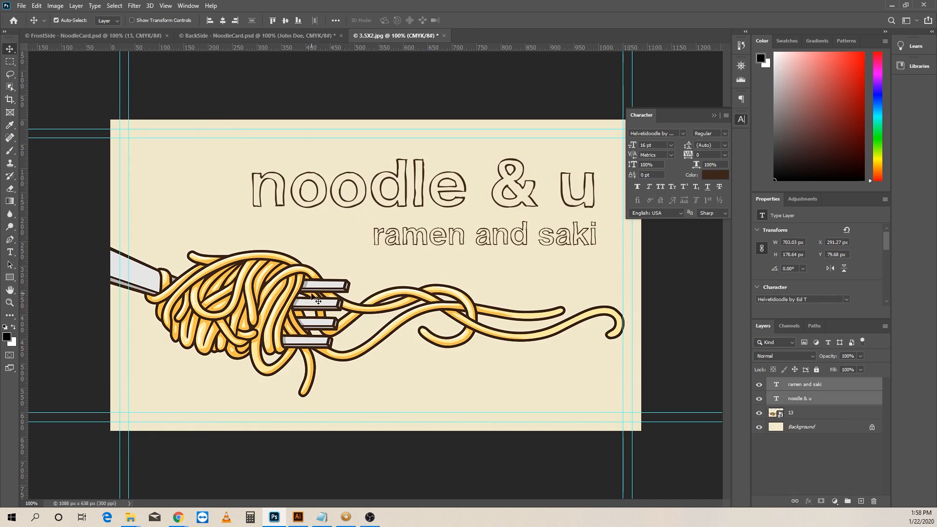
Save the card on the computer as the Photoshop file "Backside - Noodlecard2" in the Videos > Build Your Business Series folder, with maximized compatibility.
left_click(22, 6)
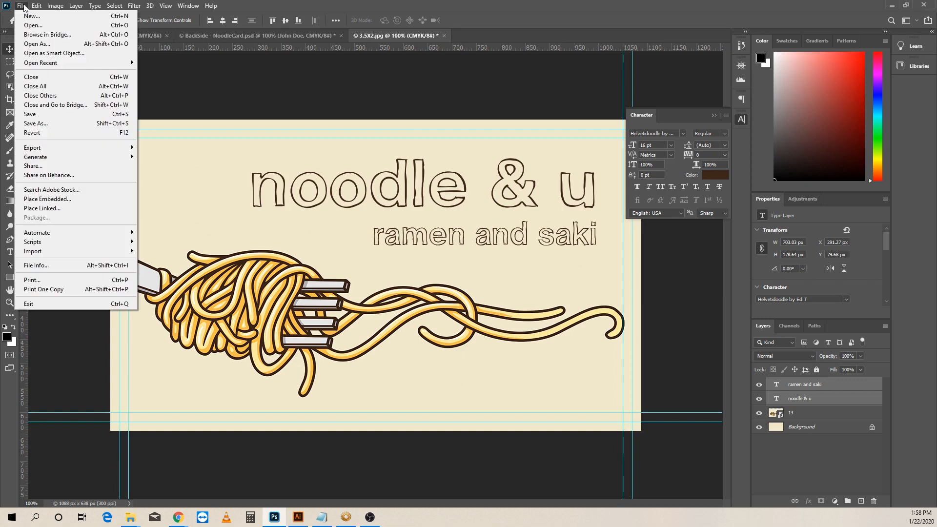
left_click(36, 123)
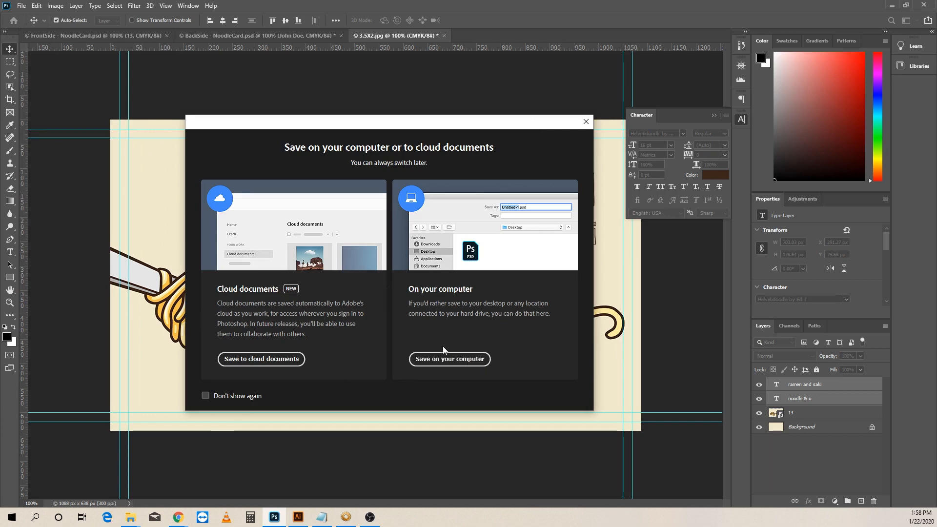
left_click(444, 361)
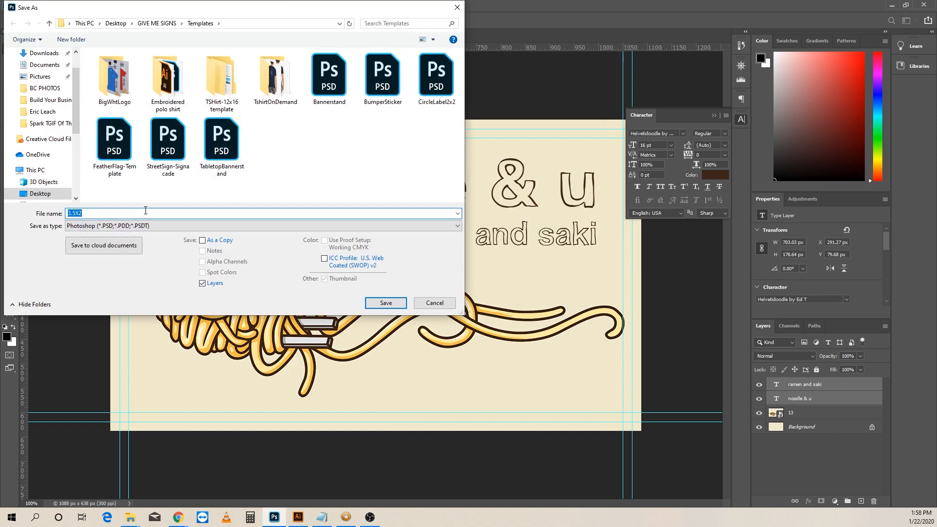
left_click(166, 25)
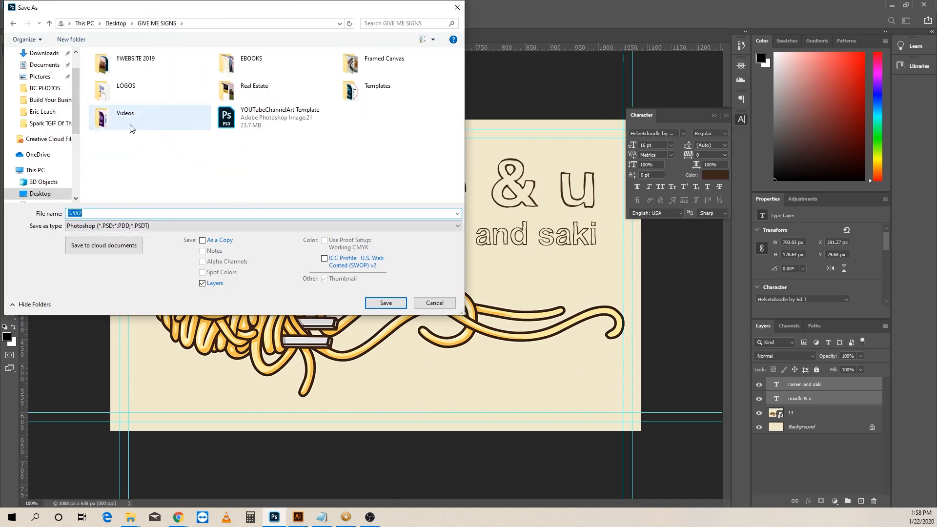
double_click(130, 123)
double_click(131, 98)
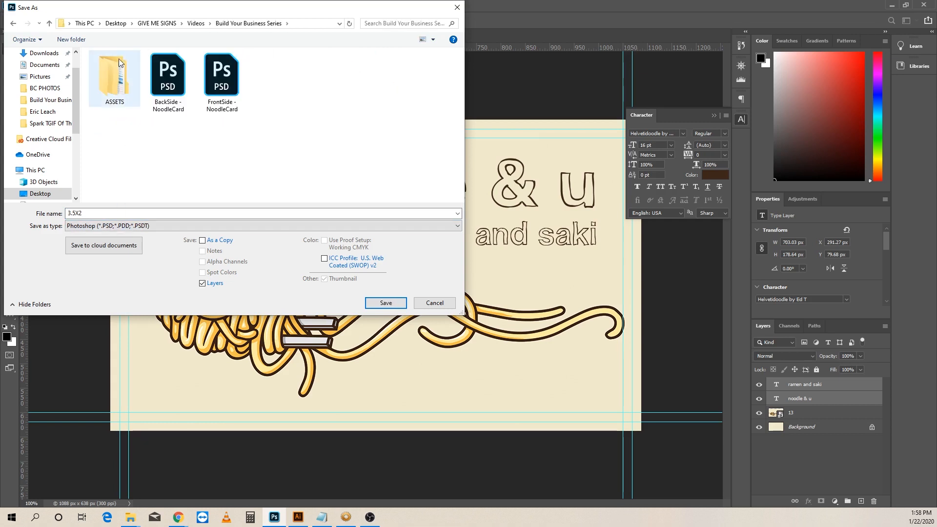
left_click(242, 216)
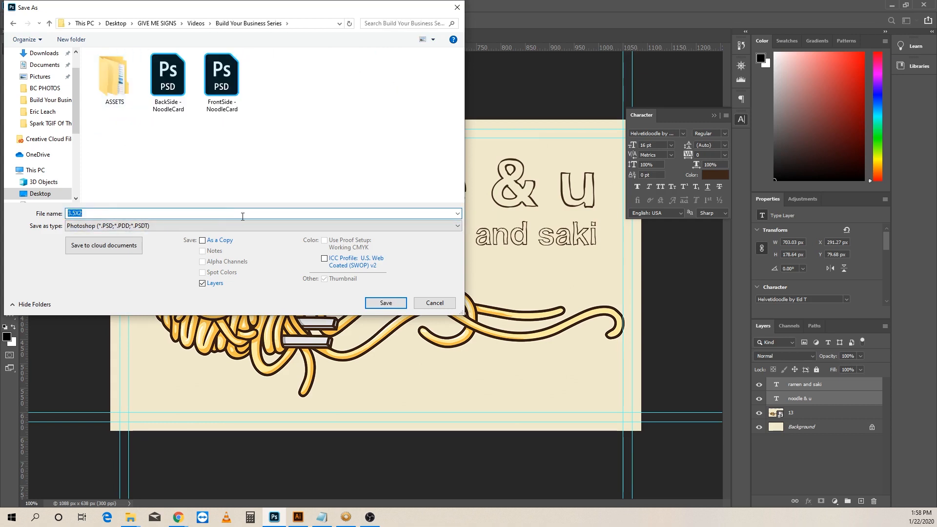
type("Backside -")
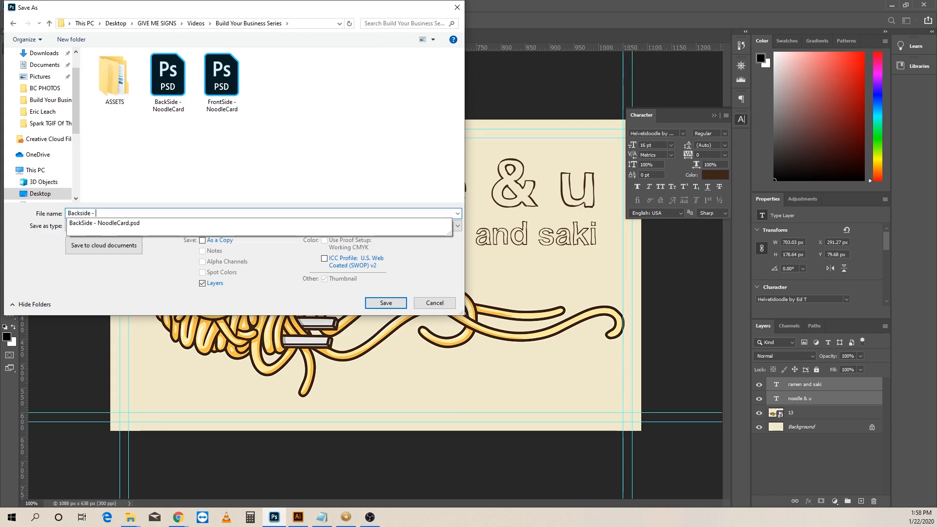
type(" Noodlecar")
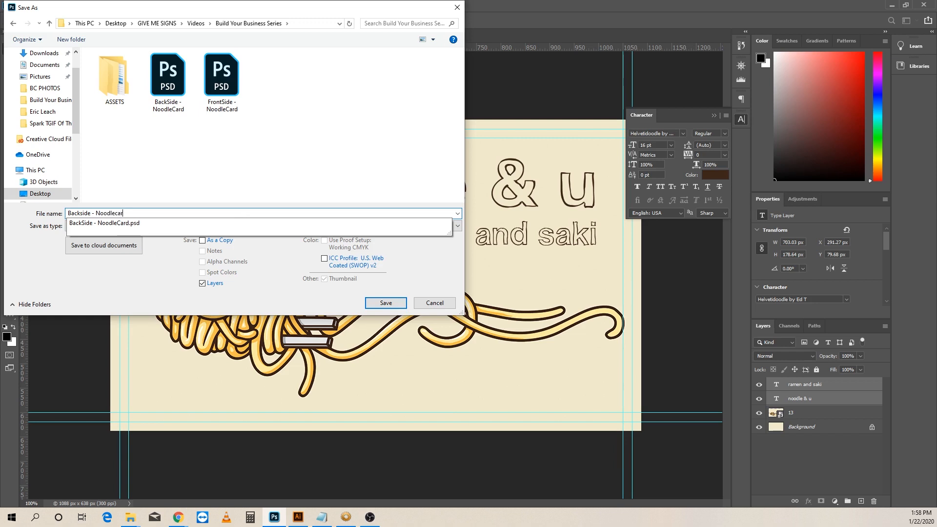
type("d2")
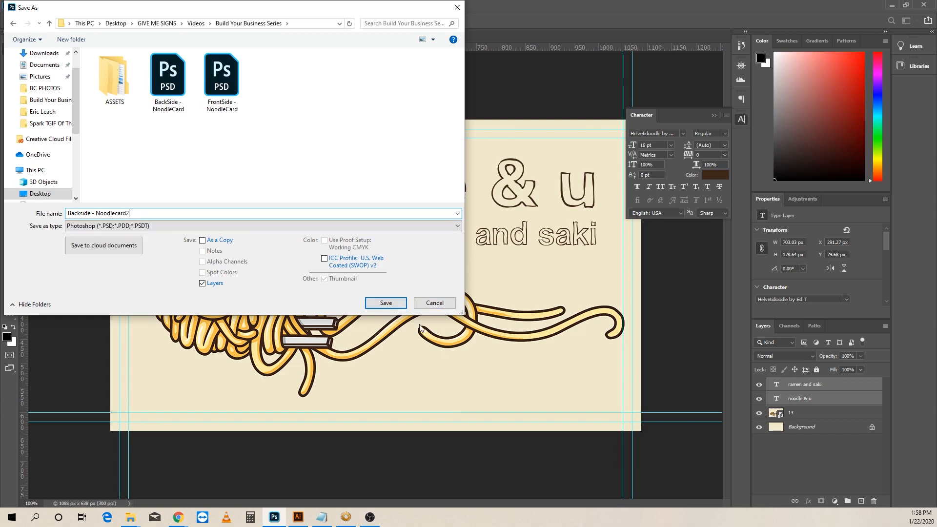
left_click(385, 303)
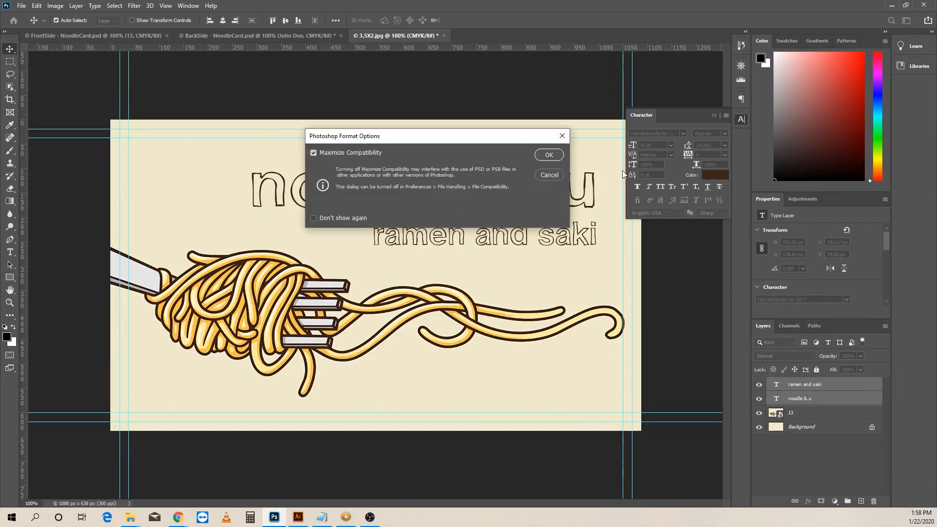
left_click(548, 155)
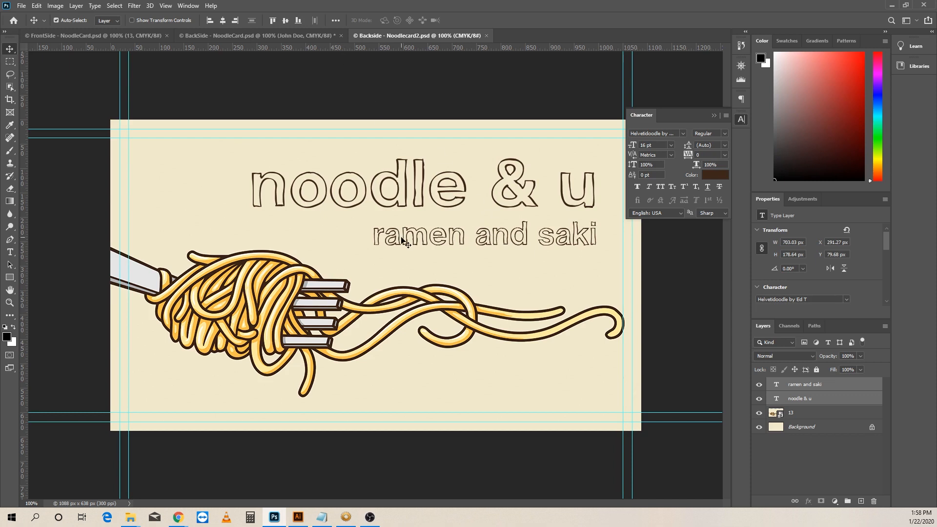
Transform the noodle illustration to 11.36% scale and 0° rotation, placing it upright along the card's left side.
left_click(275, 312)
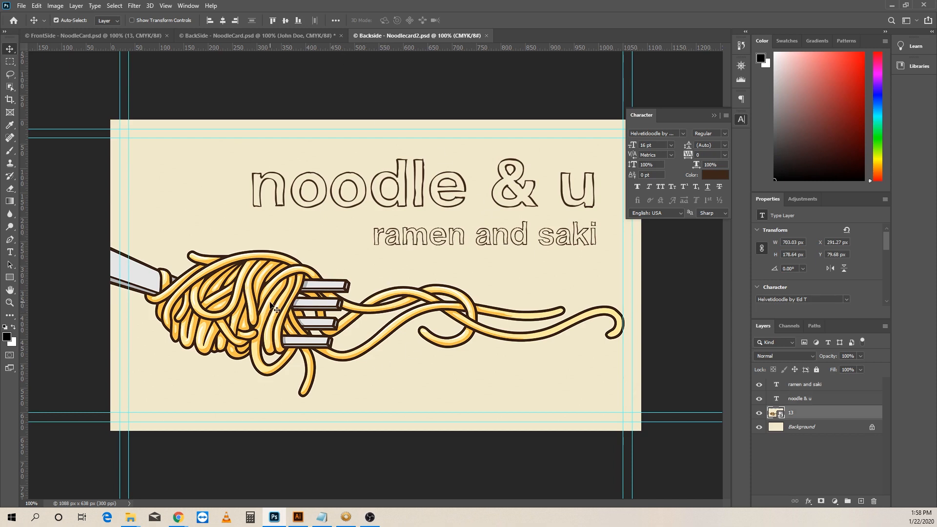
left_click(57, 20)
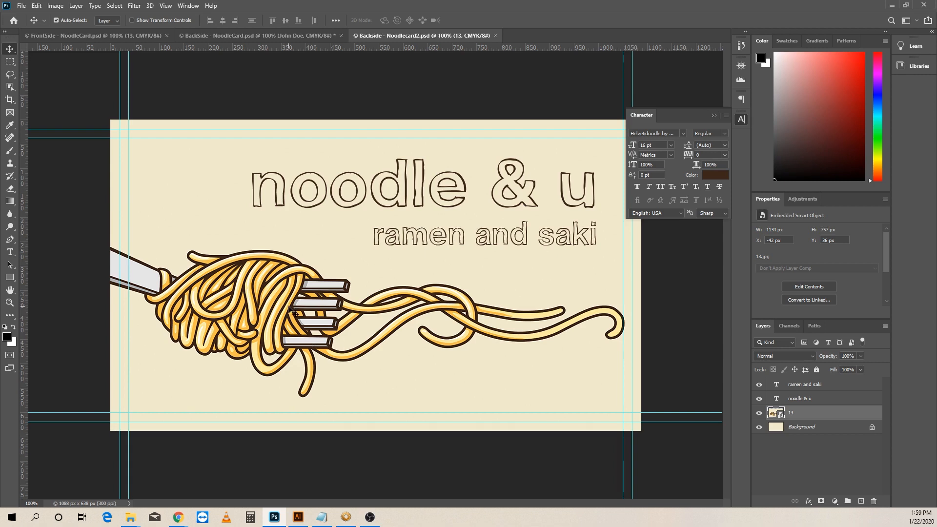
key("ctrl")
key("ctrl+t")
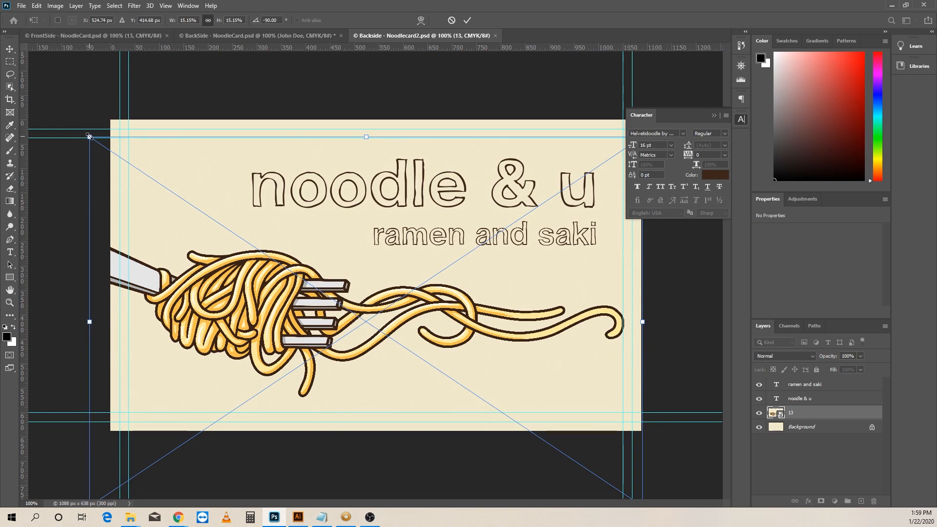
left_click_drag(90, 137, 142, 207)
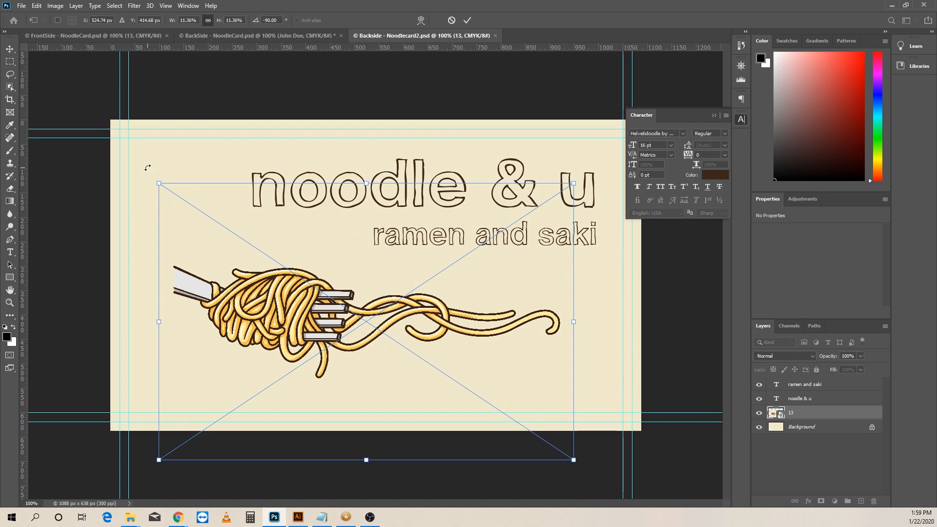
left_click_drag(148, 167, 487, 132)
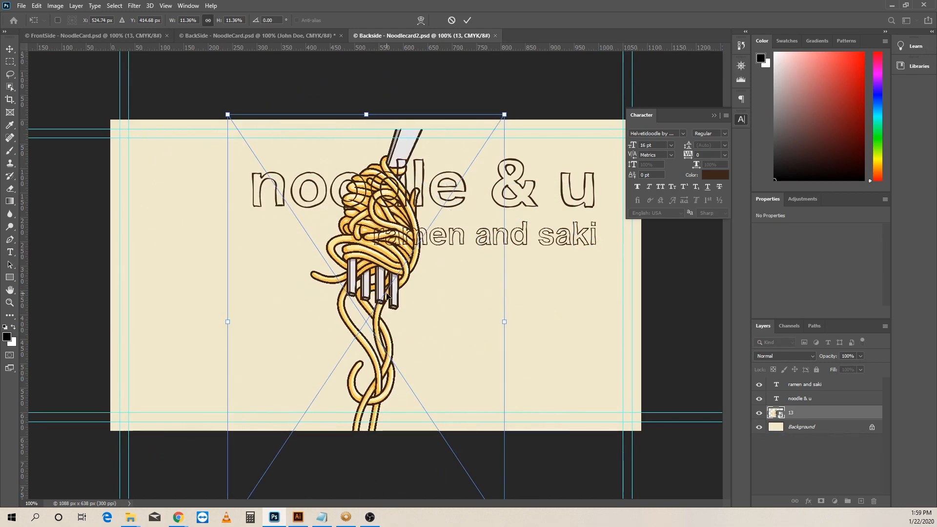
left_click_drag(389, 293, 216, 283)
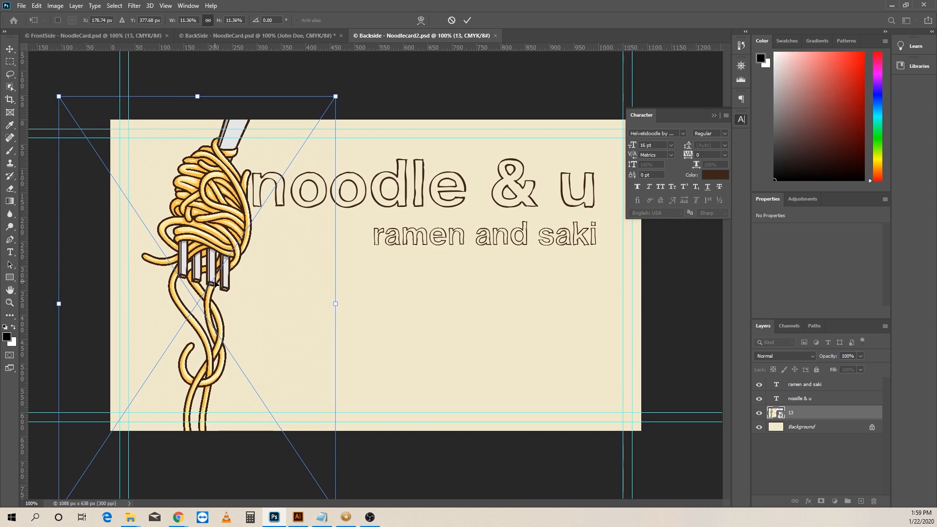
key("Return")
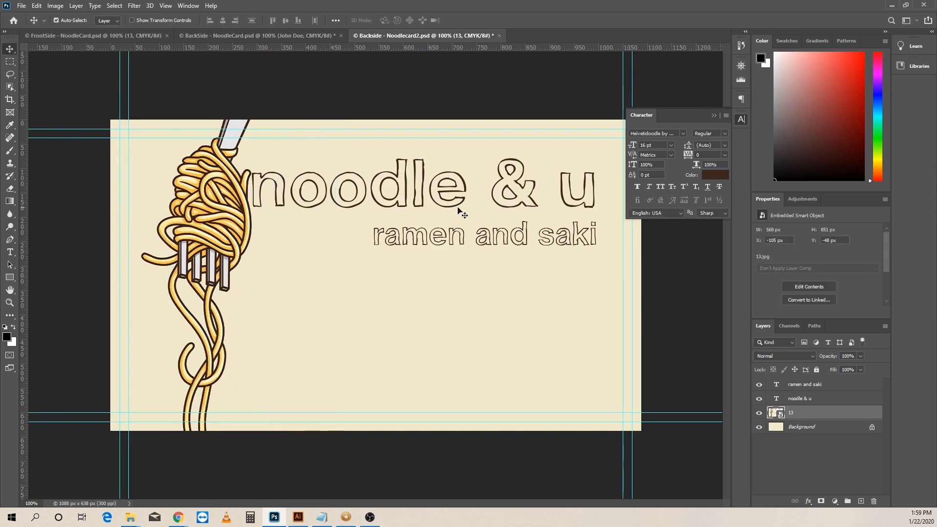
Scale the "noodle & u" title and the tagline together to about 75% and move them slightly up and left.
left_click(469, 194)
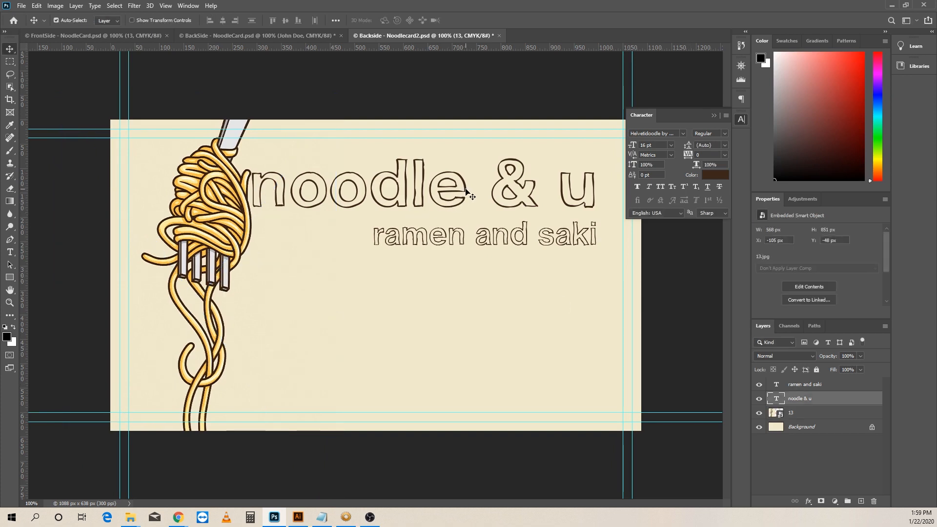
left_click(827, 385, "shift")
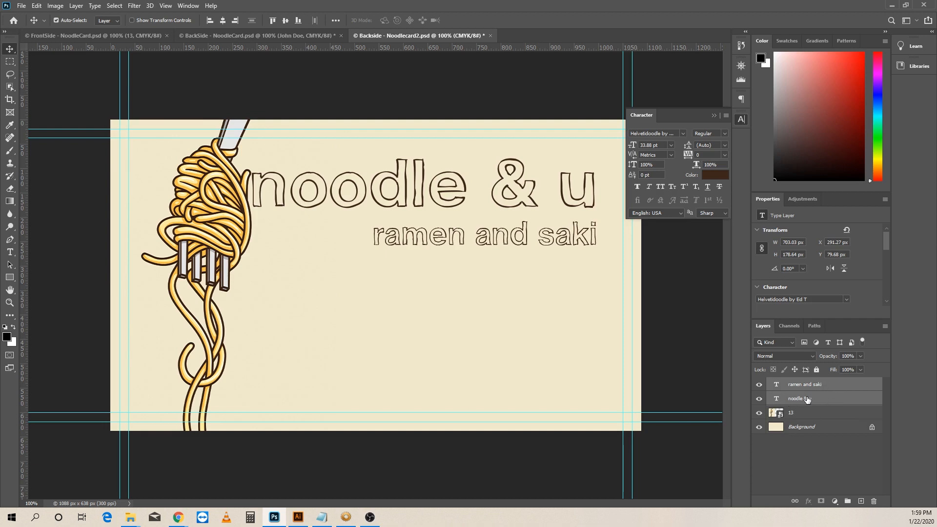
key("ctrl+t")
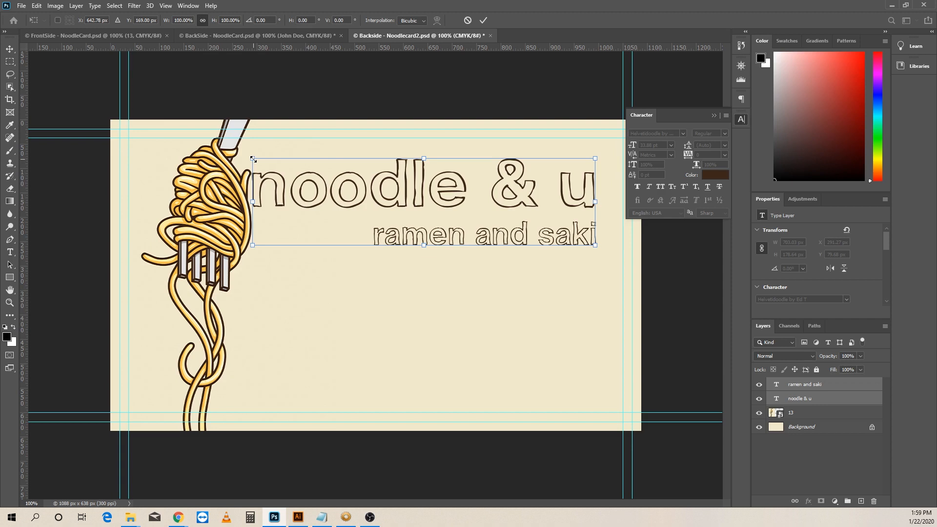
left_click_drag(252, 159, 335, 203)
key("super")
left_click(453, 215)
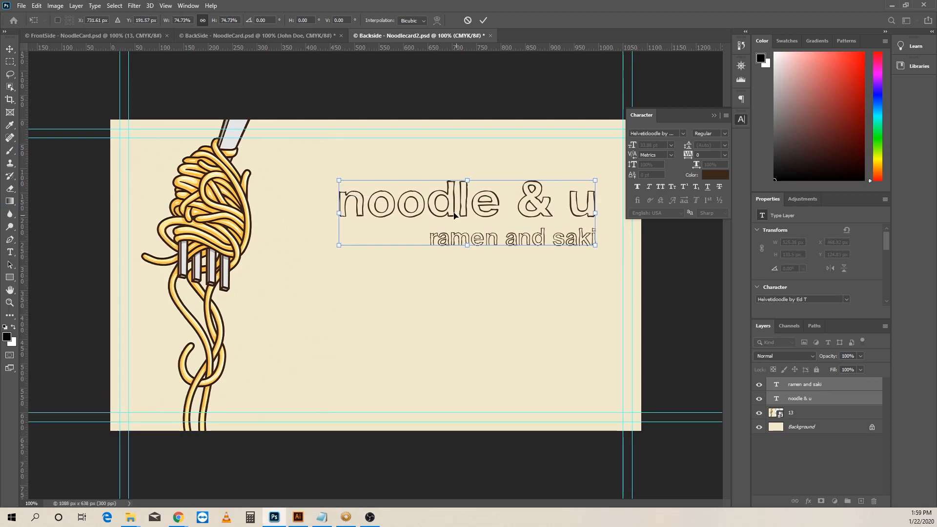
key("Return")
left_click_drag(454, 215, 438, 193)
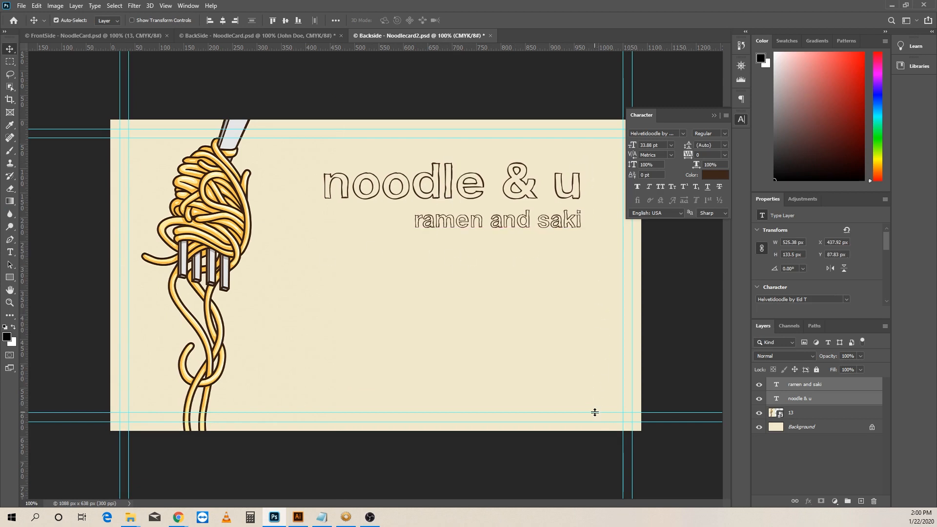
Draw a vertical rectangle 5 px wide and 493 px high just right of the title, with dark brown fill and no stroke.
left_click(11, 279)
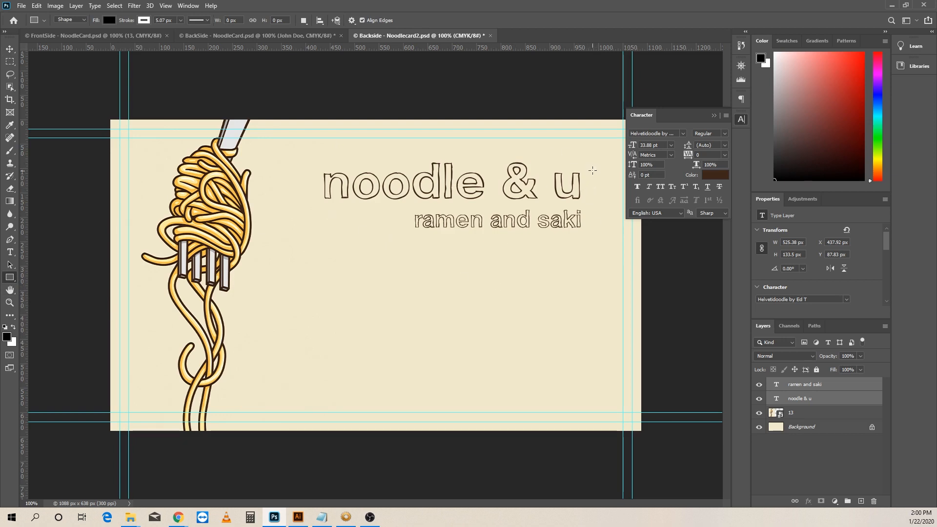
left_click_drag(589, 168, 591, 407)
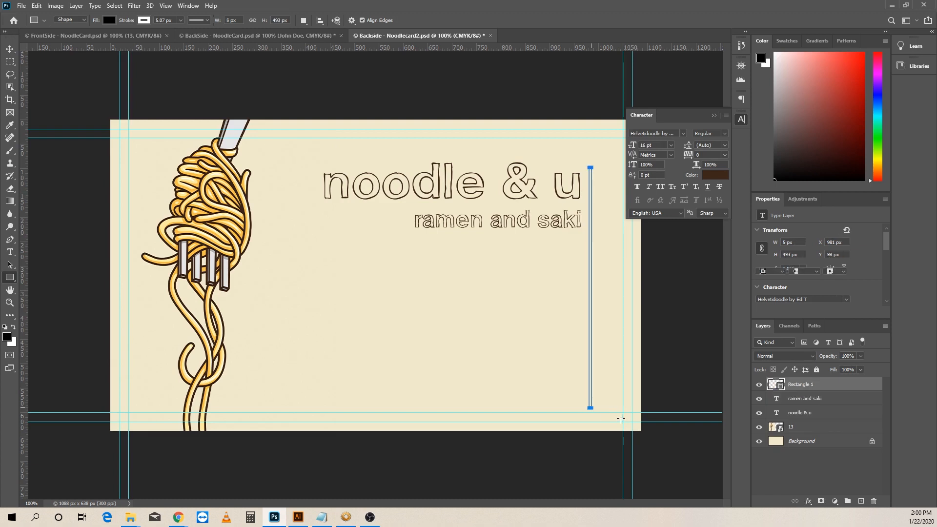
left_click(779, 261)
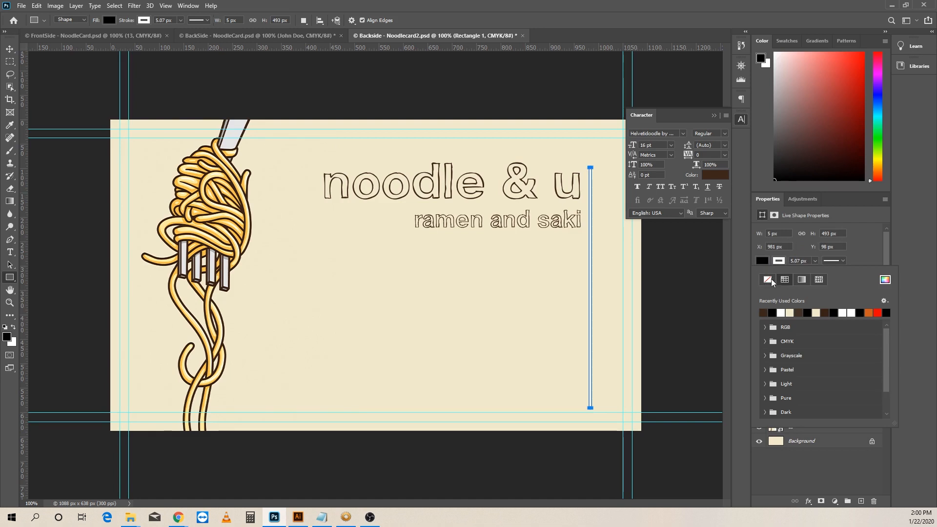
left_click(767, 280)
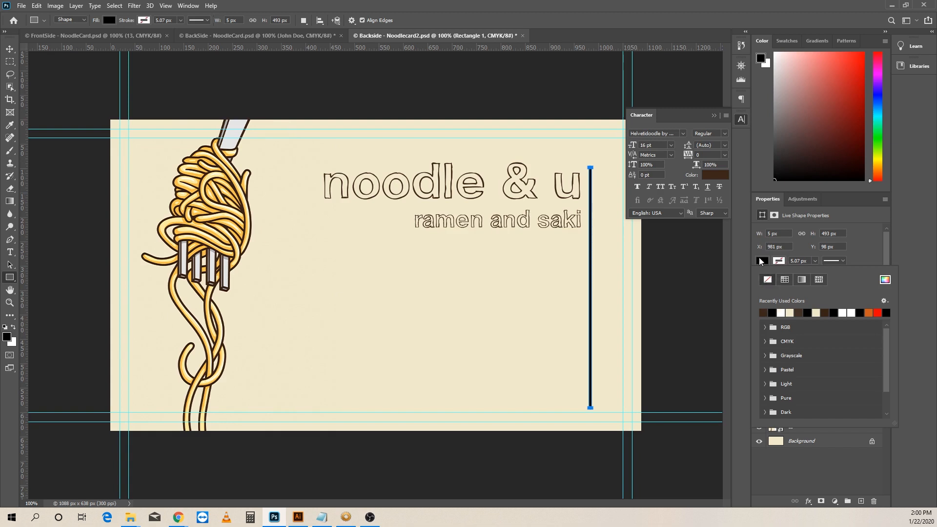
left_click(761, 261)
left_click(764, 312)
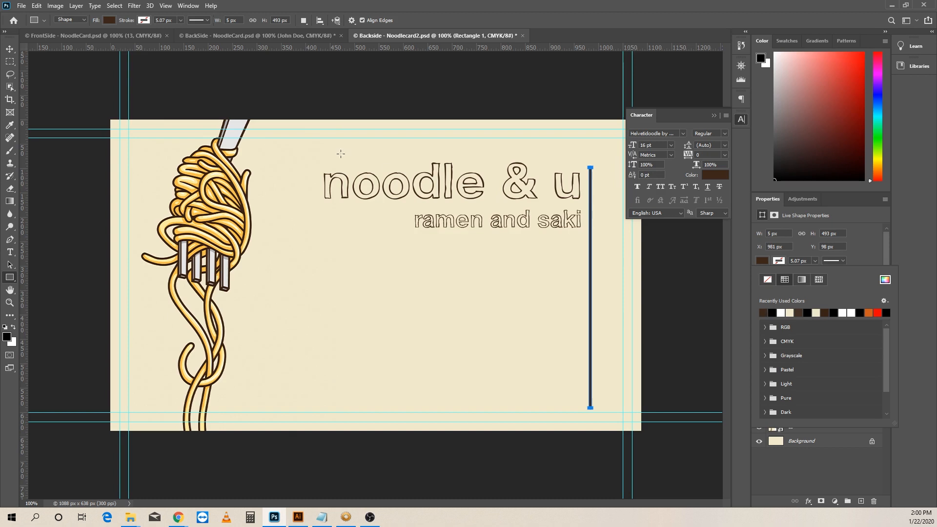
Move the vertical brown line up to Y 75 px.
left_click(10, 48)
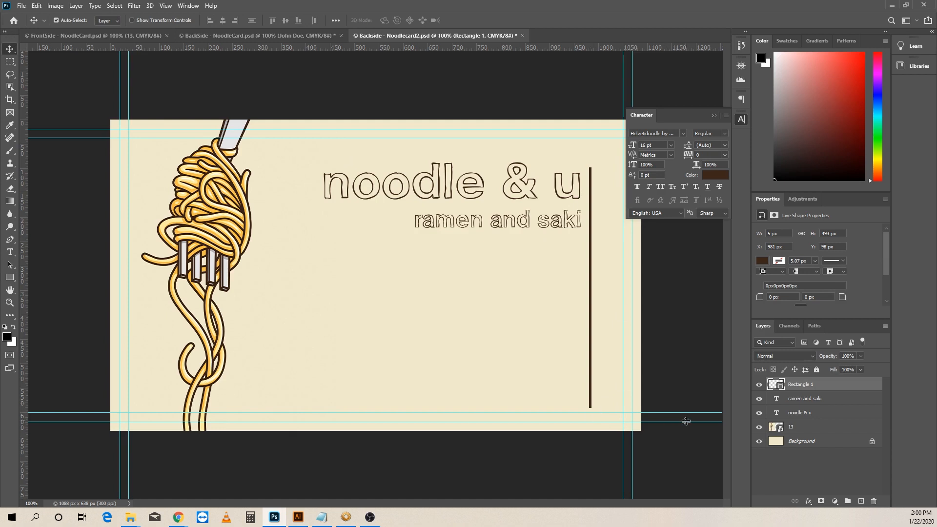
key("Up")
key("Up")
key("Up")
key("Up")
key("Up")
key("Up")
Shift the "noodle & u" title and "ramen and saki" tagline together 20 px left, away from the vertical line.
left_click(816, 398)
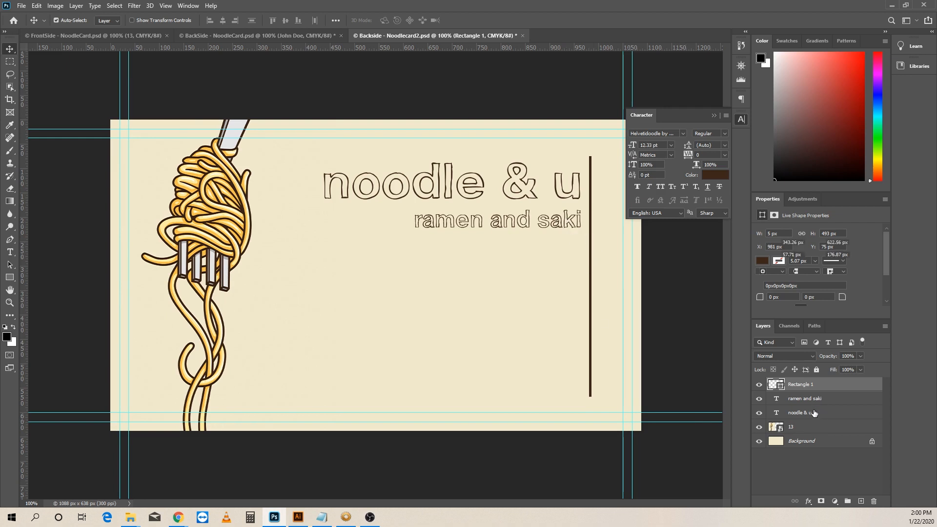
left_click(814, 413, "shift")
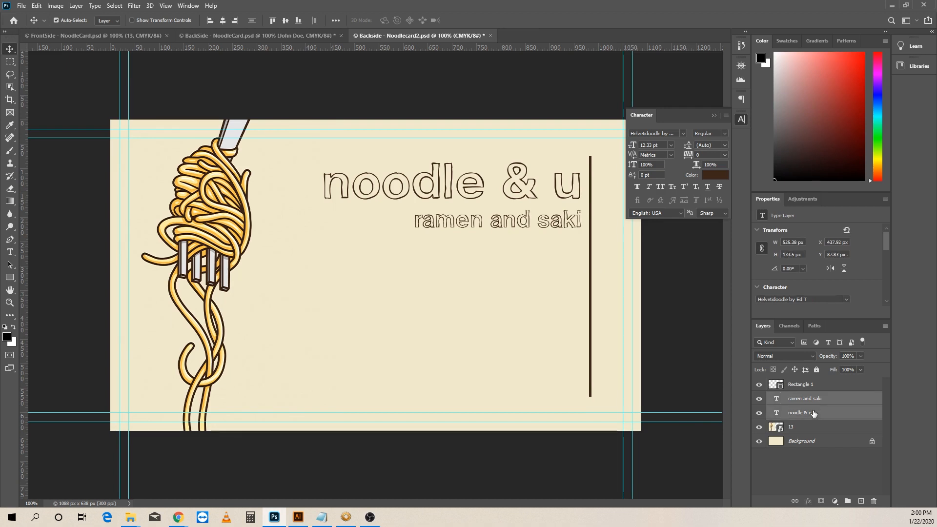
key("shift+Left")
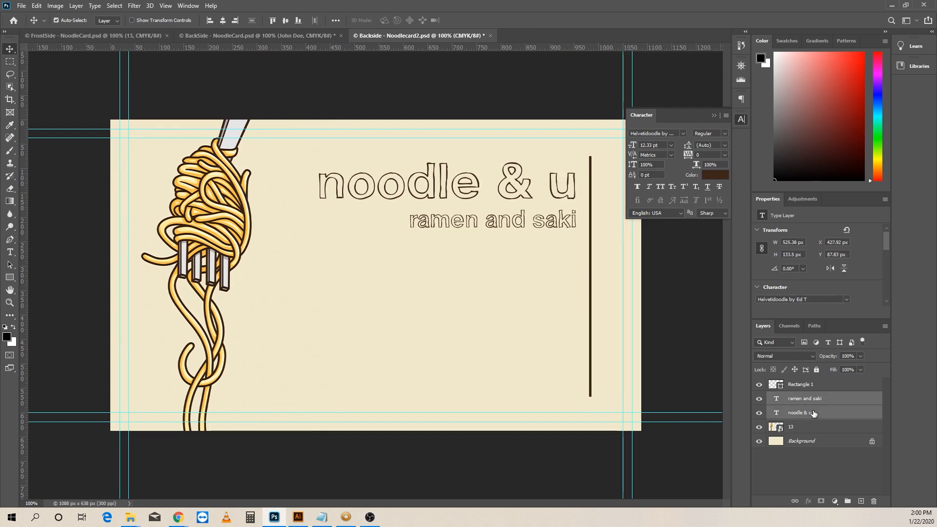
key("shift+Left")
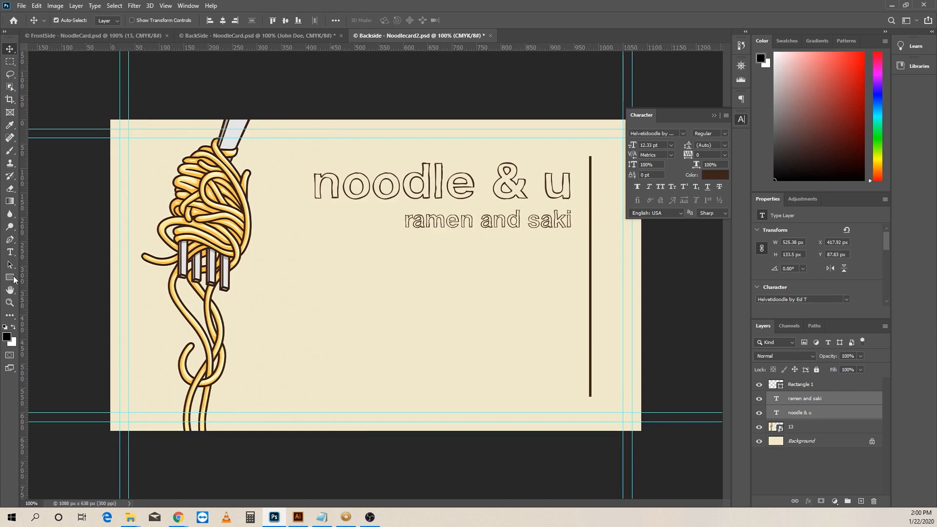
Add a 16 pt dark brown text line with the contact's full name below the "ramen and saki" tagline.
left_click(9, 252)
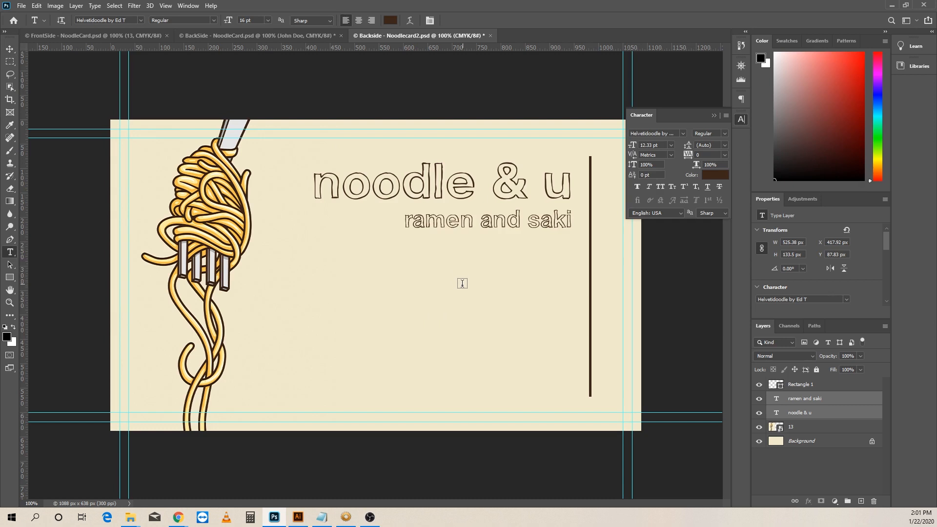
left_click(462, 282)
left_click(462, 283)
type("J")
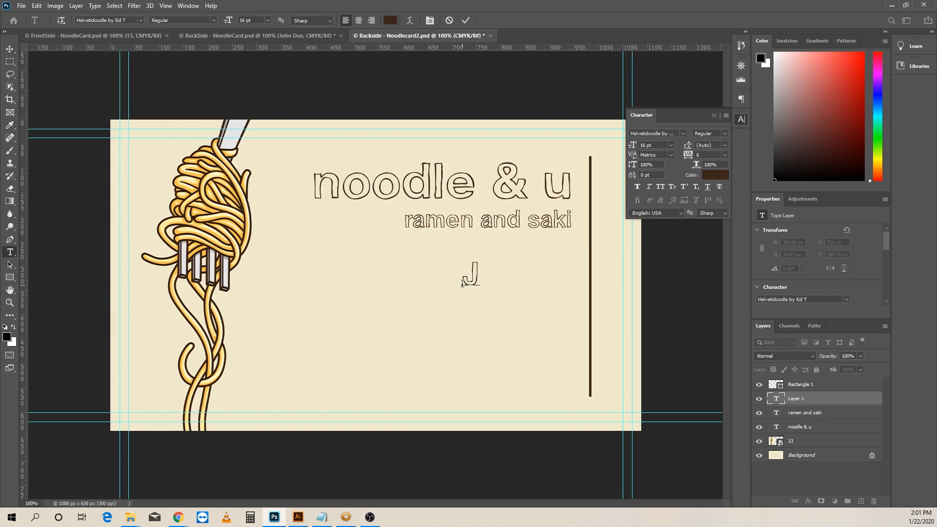
type("ohn Doe")
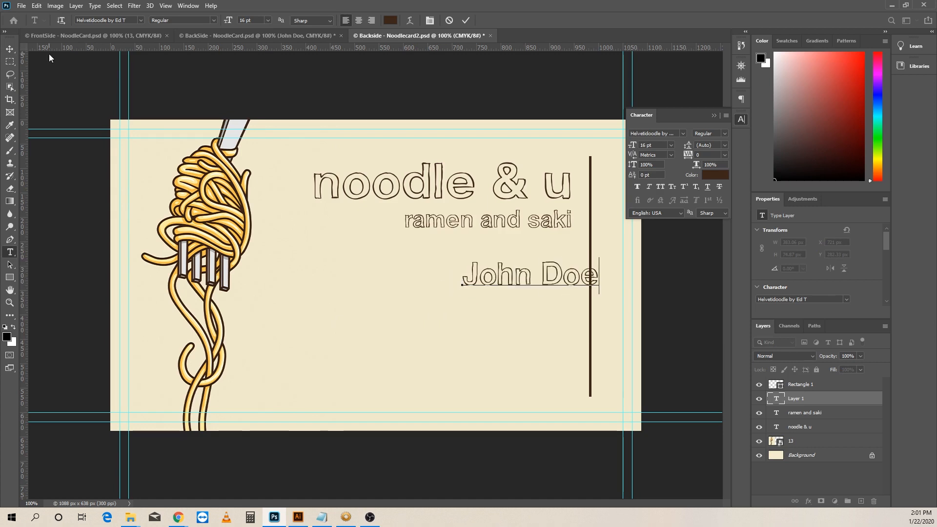
left_click(10, 48)
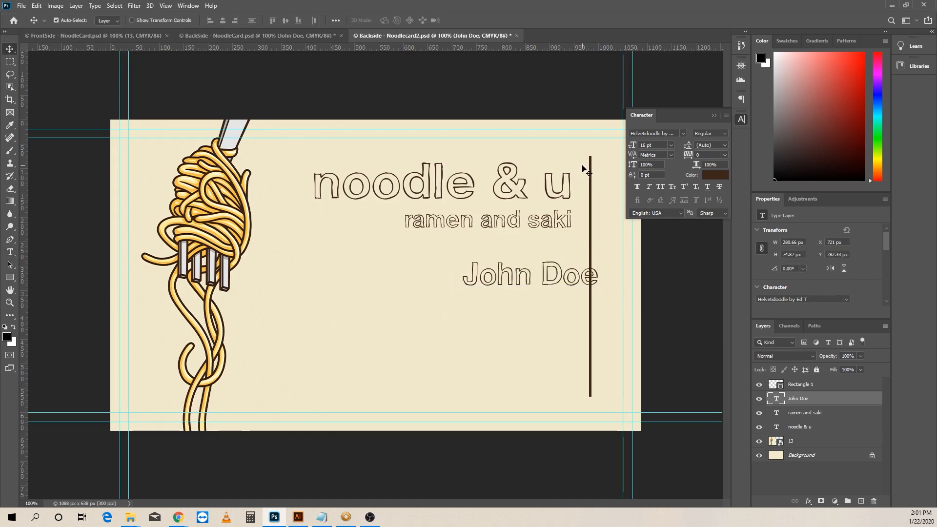
Shift the contact name 60 px left, clear of the vertical line, and set its font to Anke.
key("shift+Left")
key("shift+Left")
key("shift+Left")
key("shift+Left")
key("shift+Left")
key("shift+Left")
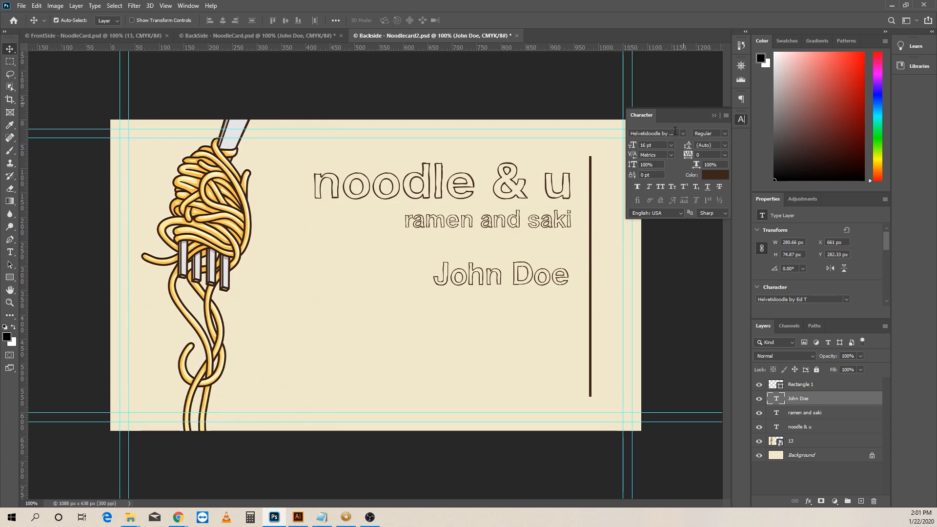
left_click(684, 132)
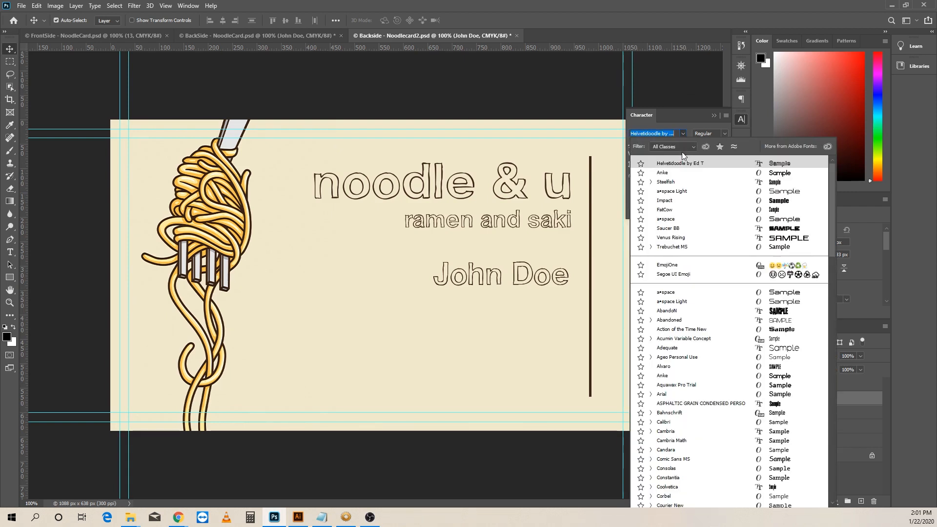
left_click(664, 173)
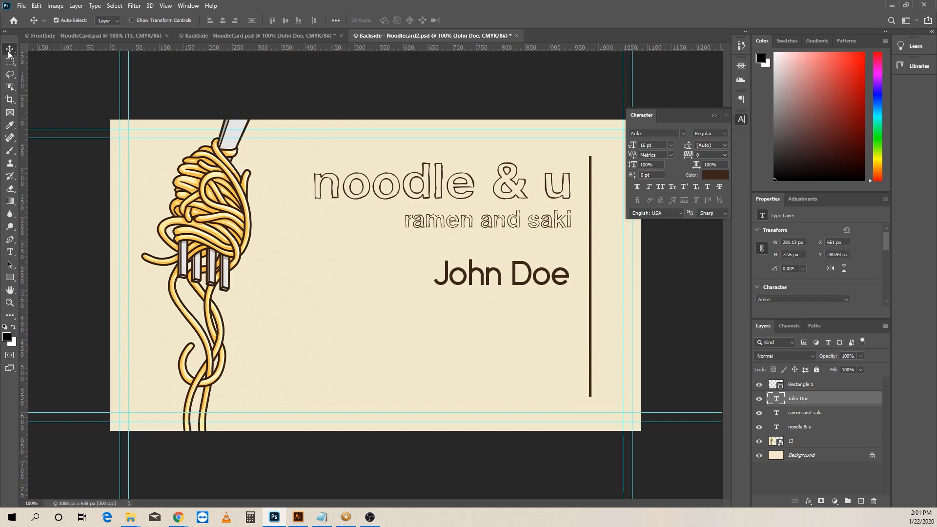
Add a separate text line reading "manager" directly below the contact name in 16 pt Anke.
left_click(10, 251)
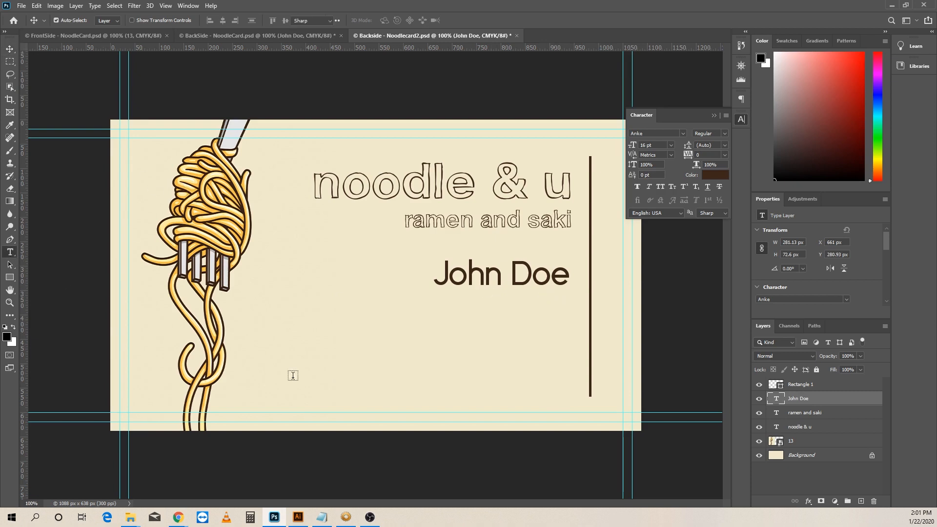
left_click(434, 311)
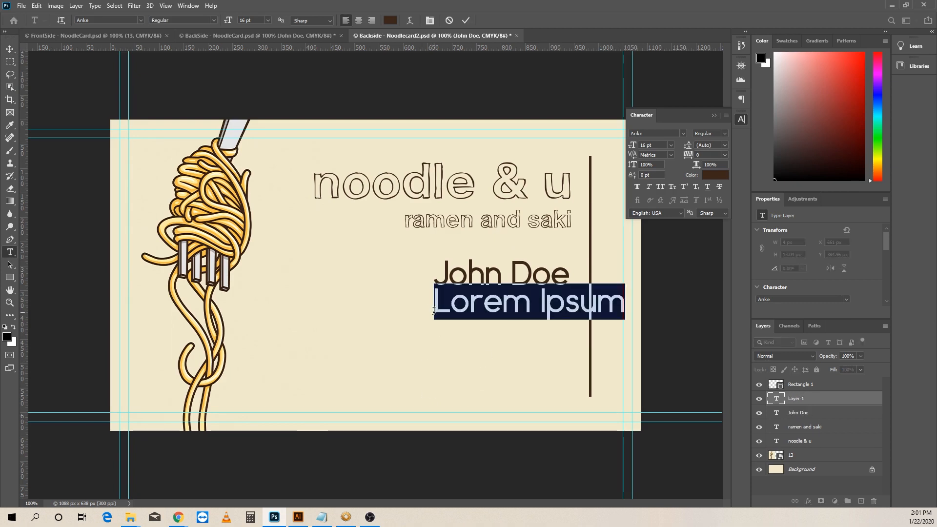
type("manager")
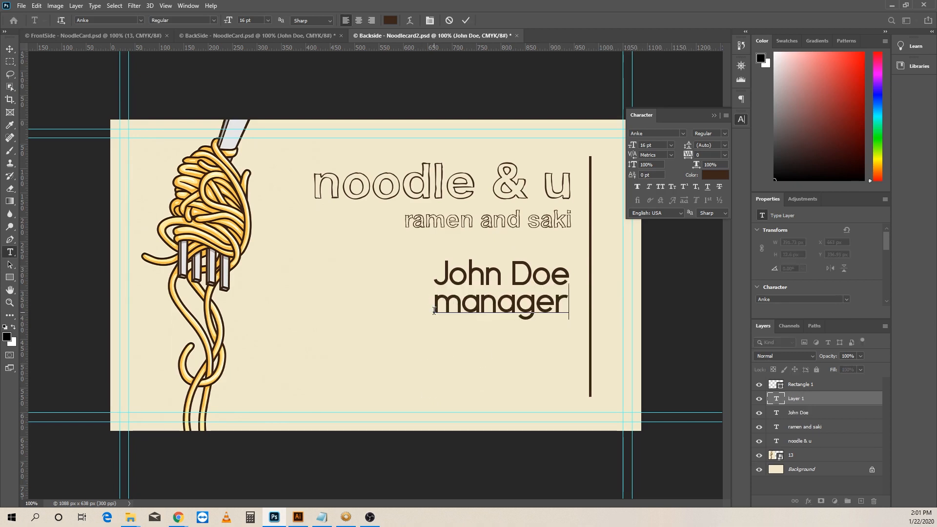
key("BackSpace")
key("BackSpace")
key("BackSpace")
key("BackSpace")
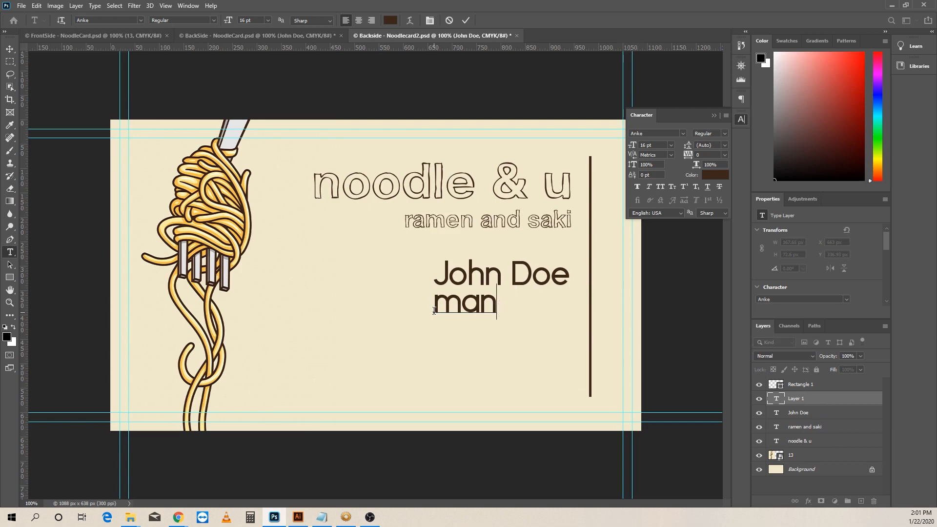
type("ager")
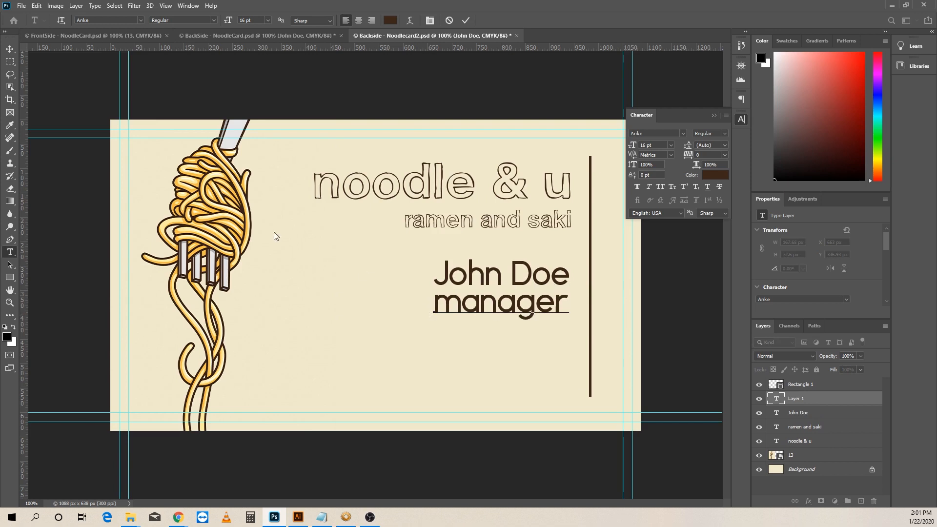
left_click(10, 50)
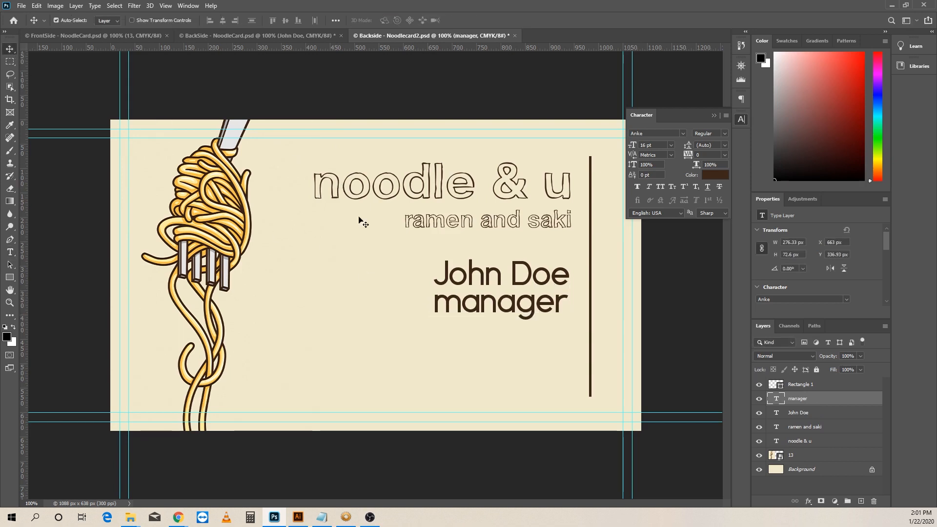
Scale "manager" down toward the vertical line and set its font size to 10 pt.
key("ctrl+t")
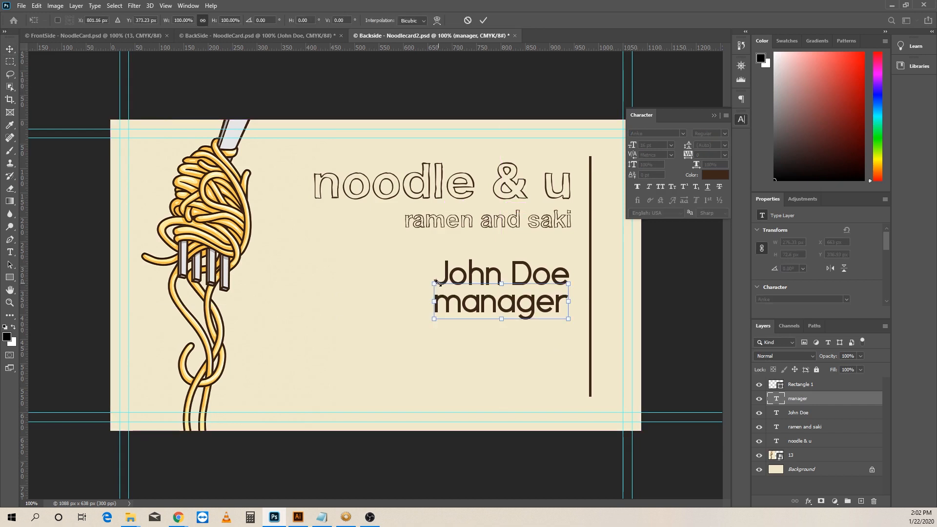
left_click_drag(435, 284, 512, 303)
key("super")
key("super")
key("Return")
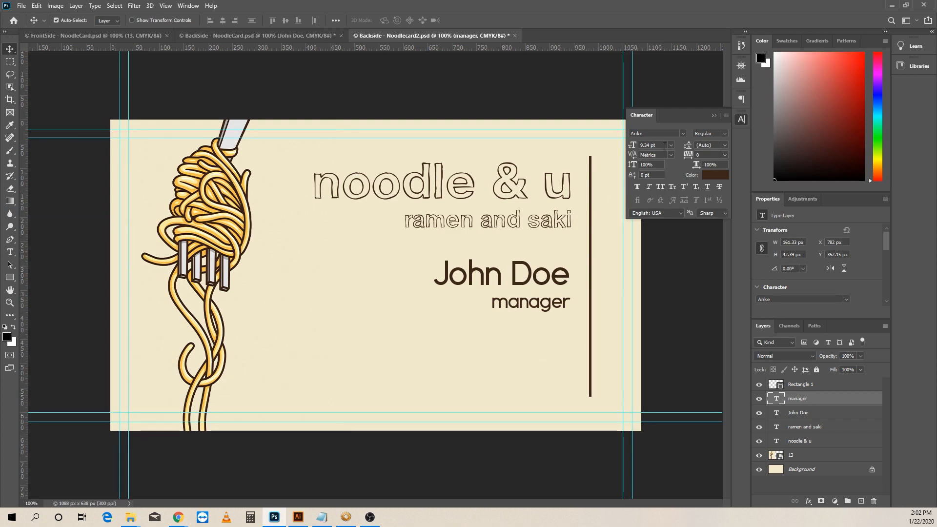
left_click_drag(656, 145, 642, 145)
type("10")
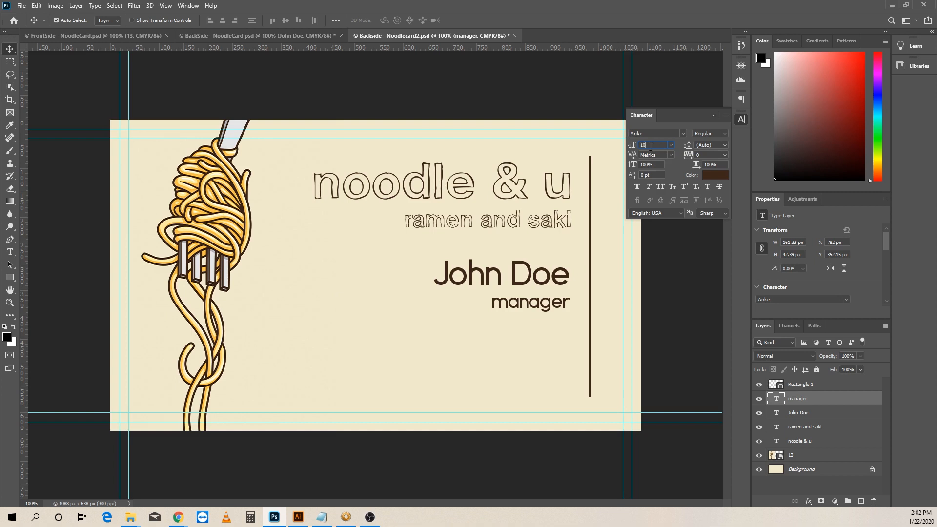
key("Return")
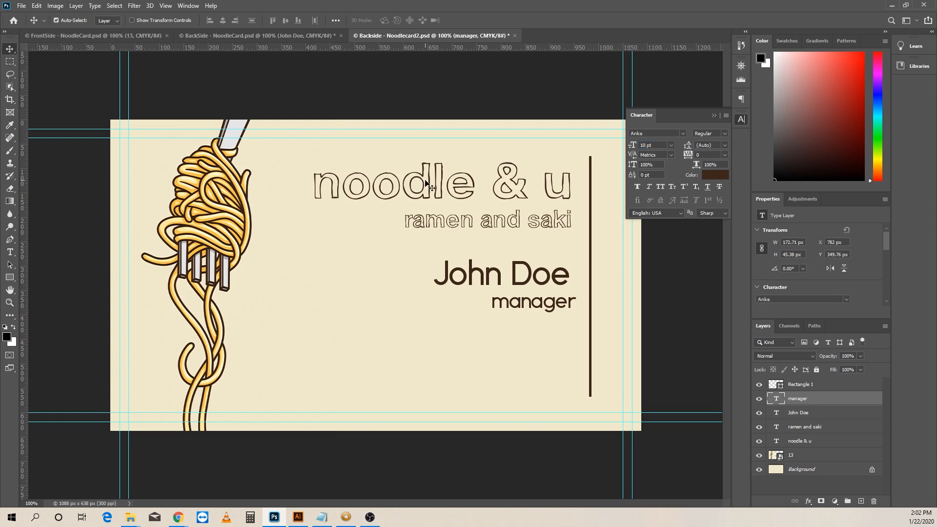
Nudge "manager" left to X 770 px, aligning its right edge with the contact name.
key("Left")
key("Left")
key("Left")
key("Left")
key("Left")
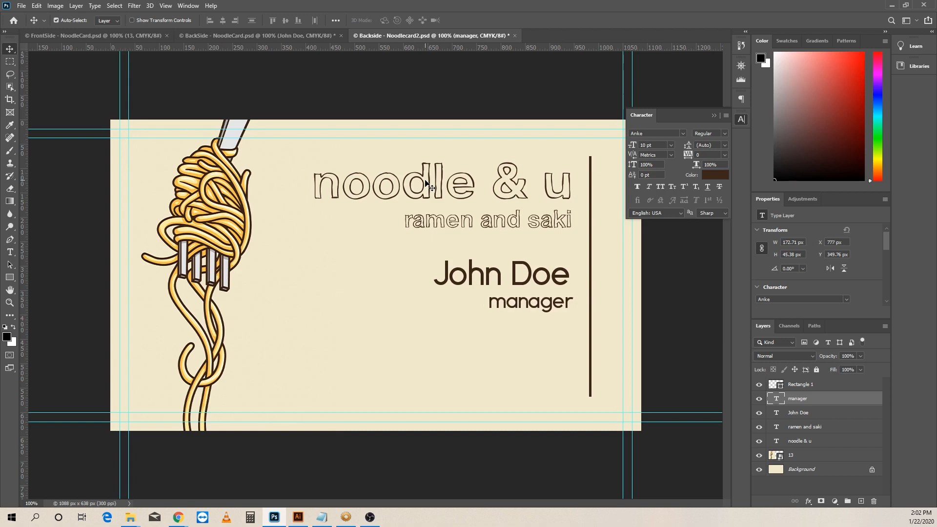
key("Left")
key("Left")
key("Left")
key("Left")
key("Left")
key("Left")
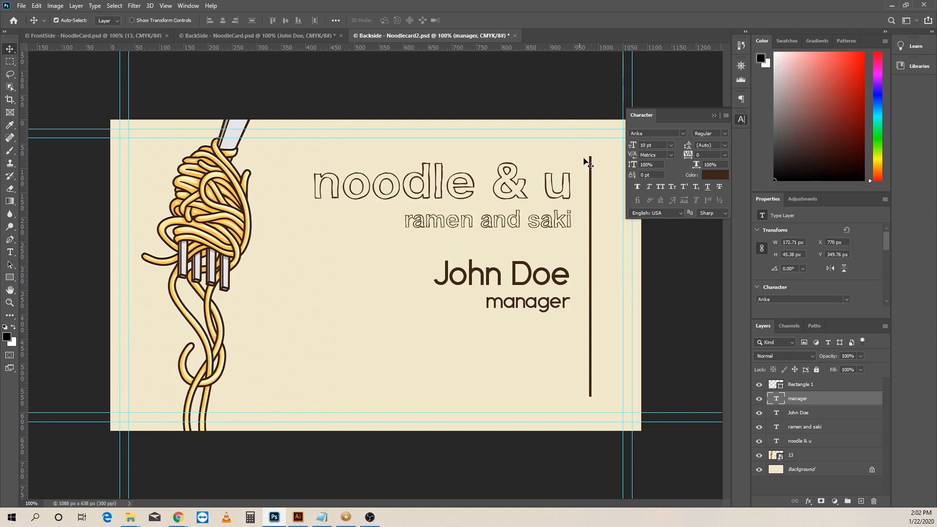
Start a new text line below "manager" with the street part of the restaurant's address.
left_click(10, 251)
left_click(363, 359)
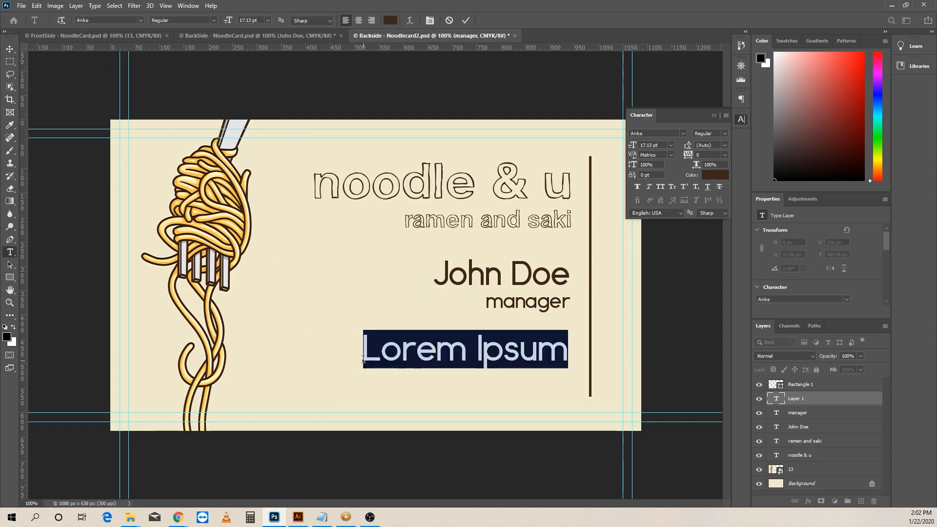
type("555 ")
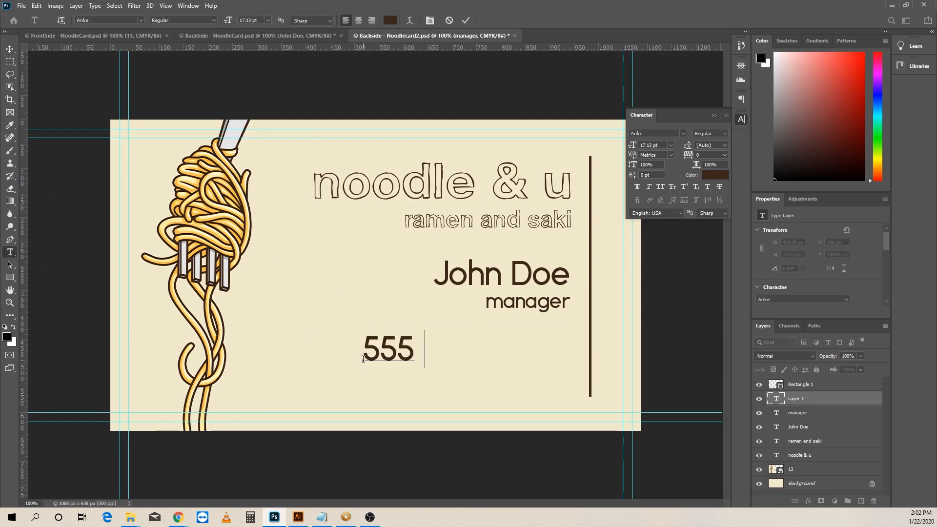
type("Anywhere")
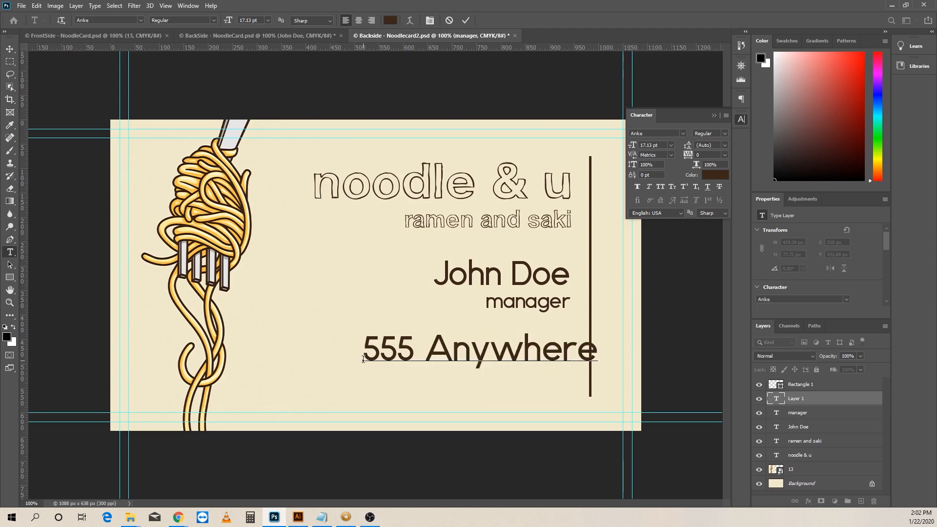
type(" LK")
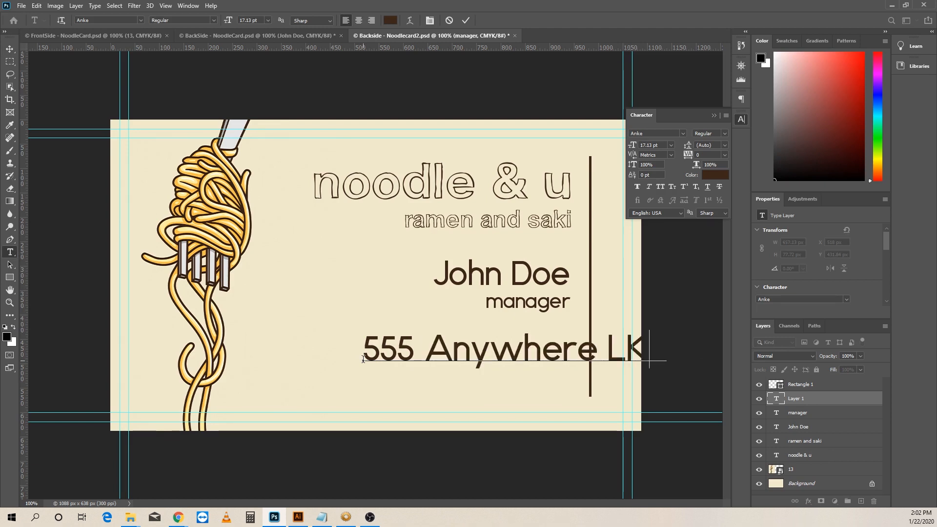
key("BackSpace")
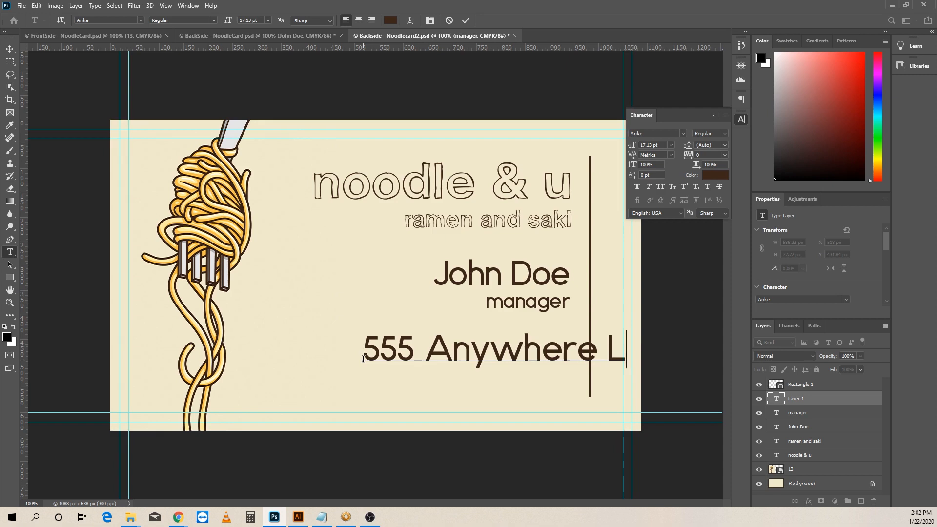
type("n")
type(" An")
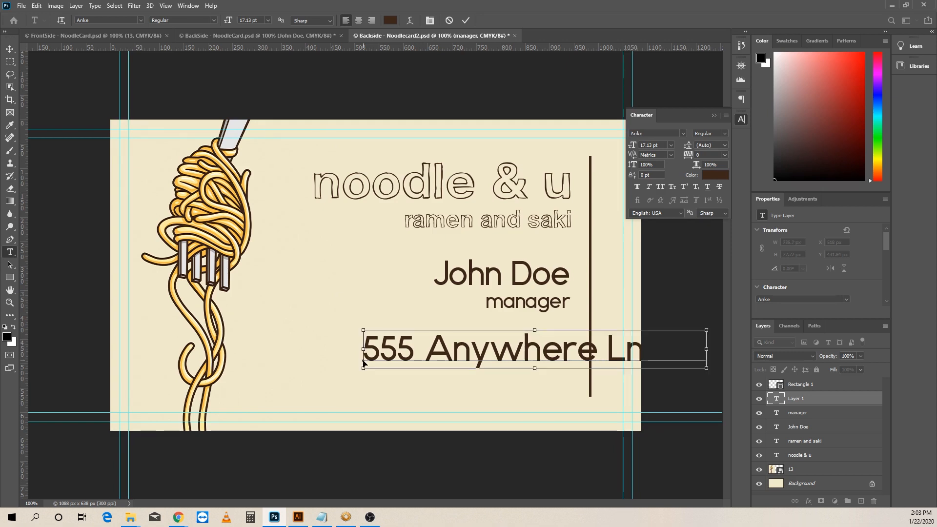
Set the address text to 10 pt and complete it with the city and state.
key("ctrl+a")
left_click(672, 144)
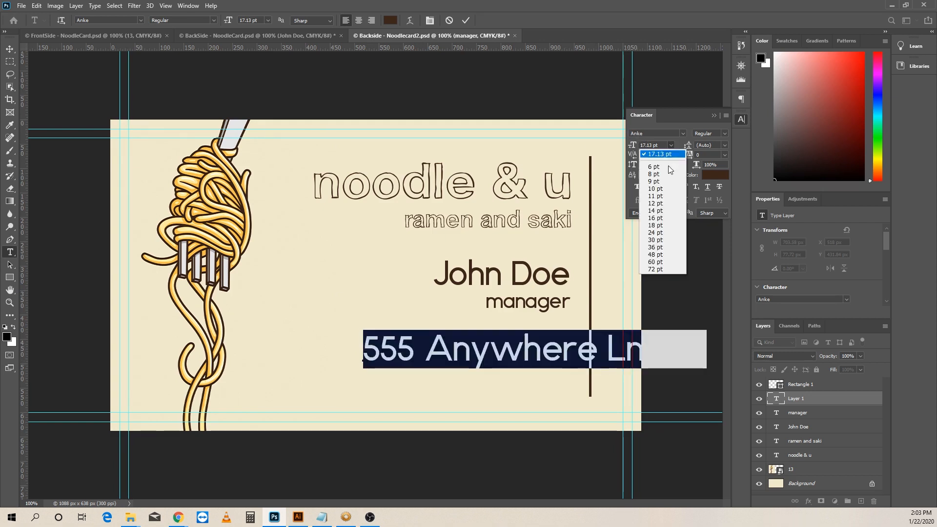
left_click(660, 190)
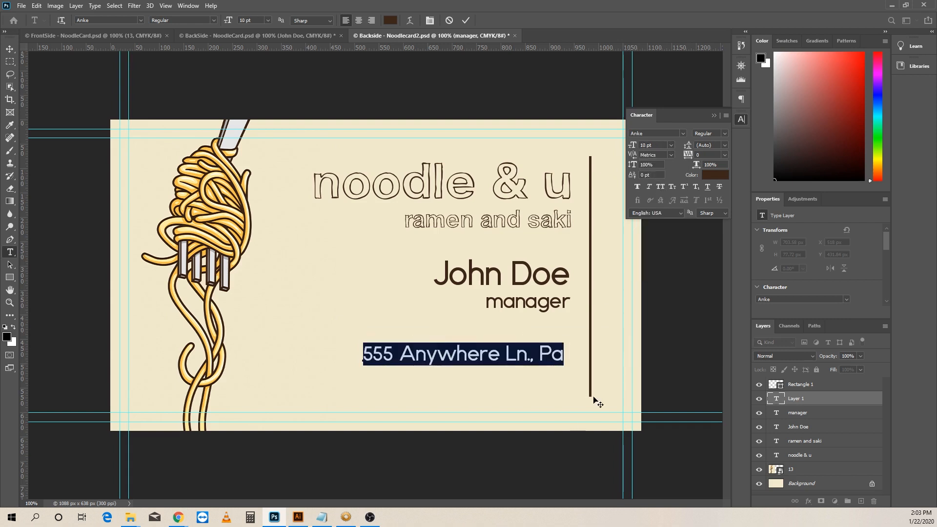
left_click(561, 349)
type("sad")
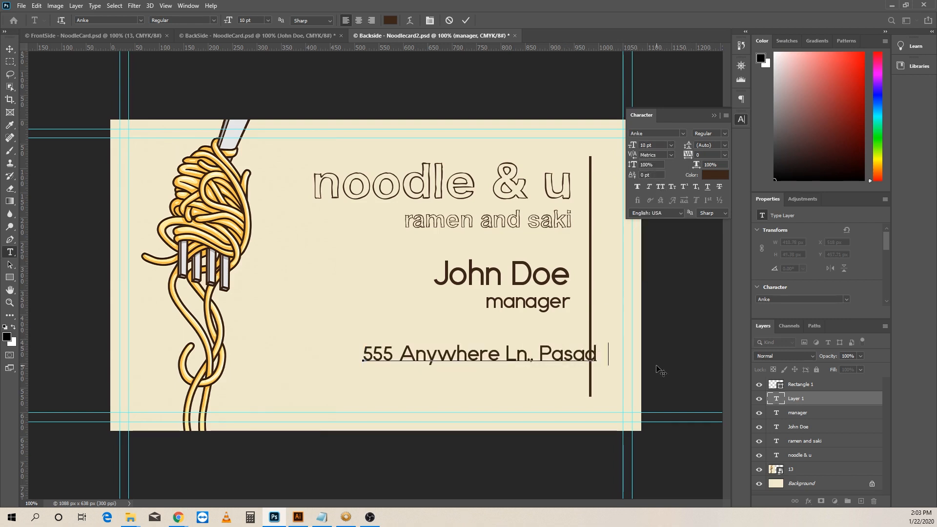
type("ena, CA")
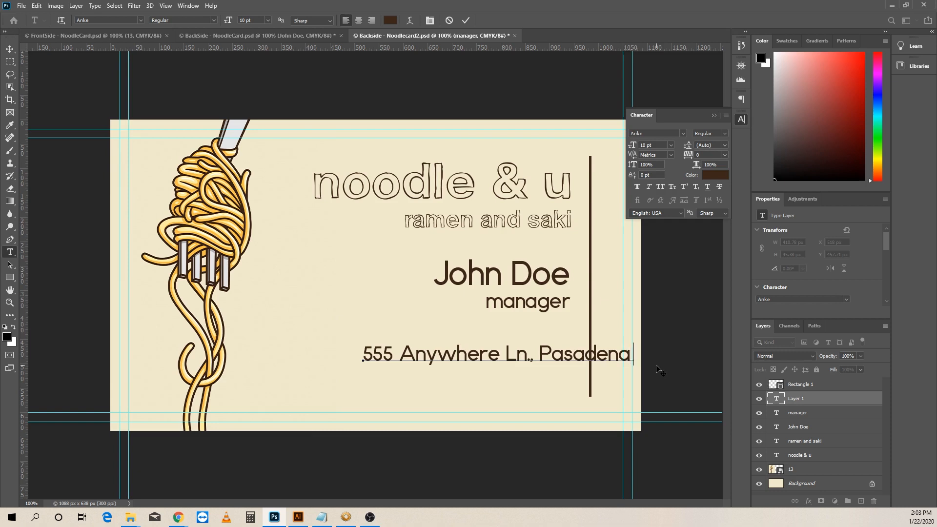
Move the address line 205 px left and 21 px up, aligning its right edge with the contact name.
left_click(10, 48)
left_click_drag(468, 358, 363, 350)
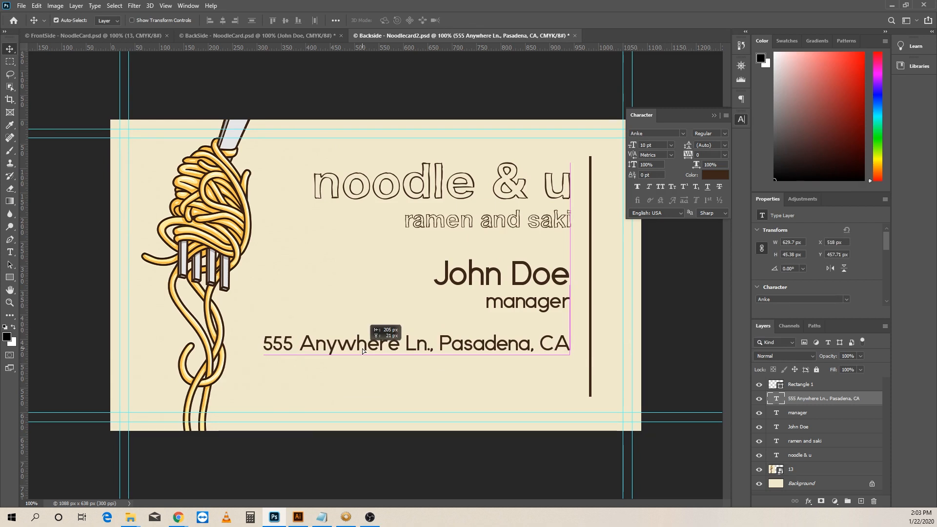
left_click_drag(363, 350, 363, 350)
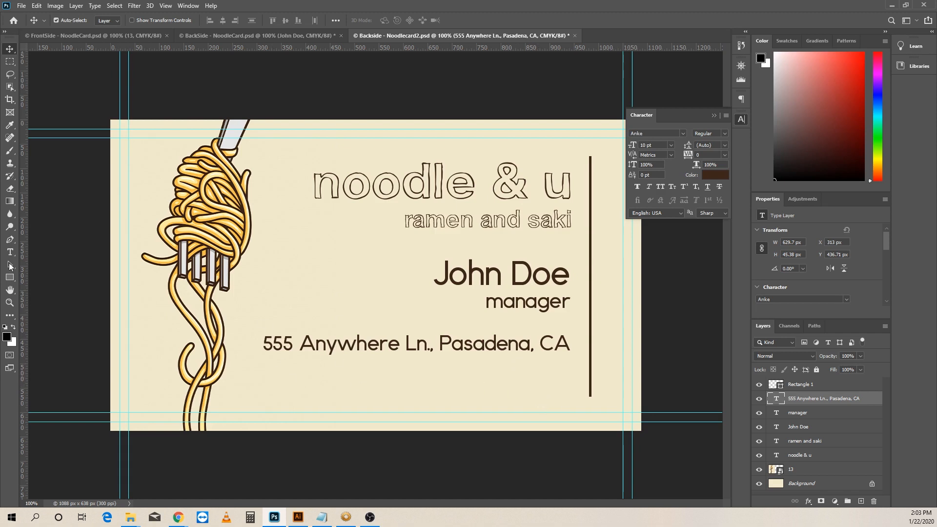
key("t")
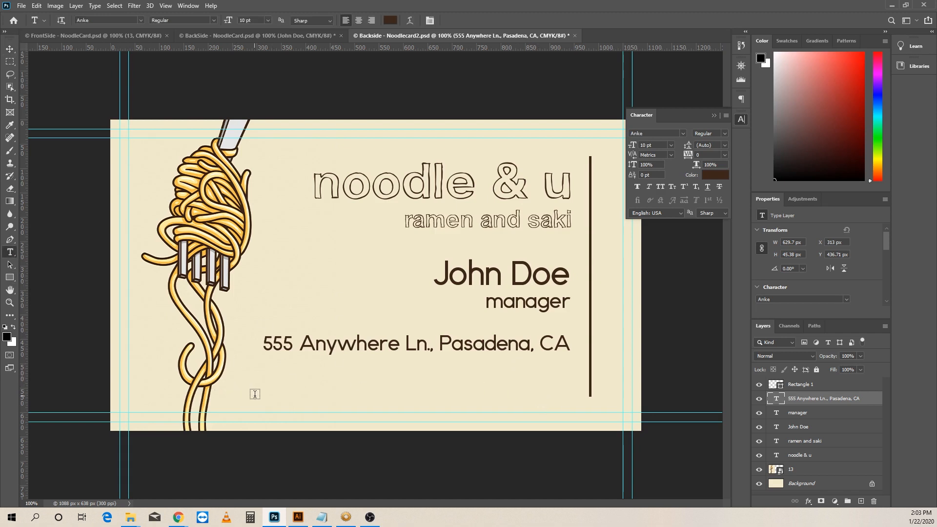
left_click(255, 394)
type("www")
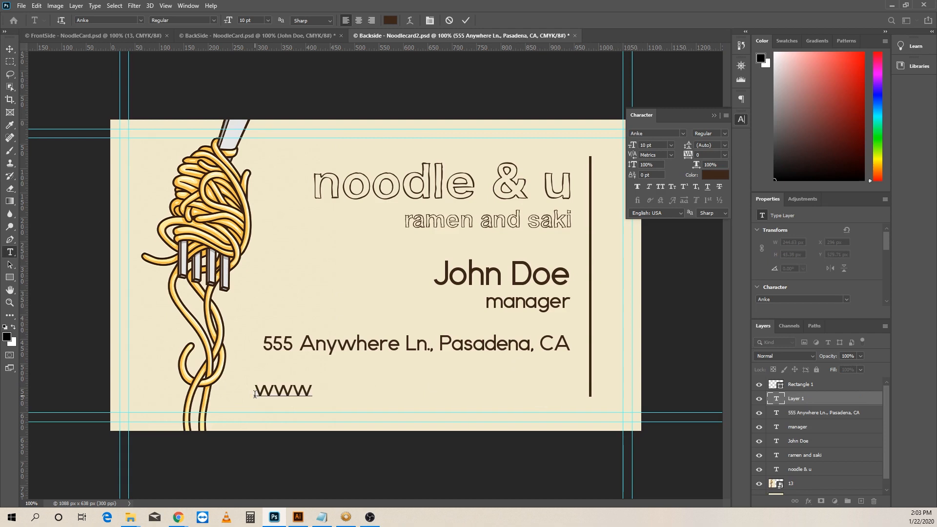
type(".nood")
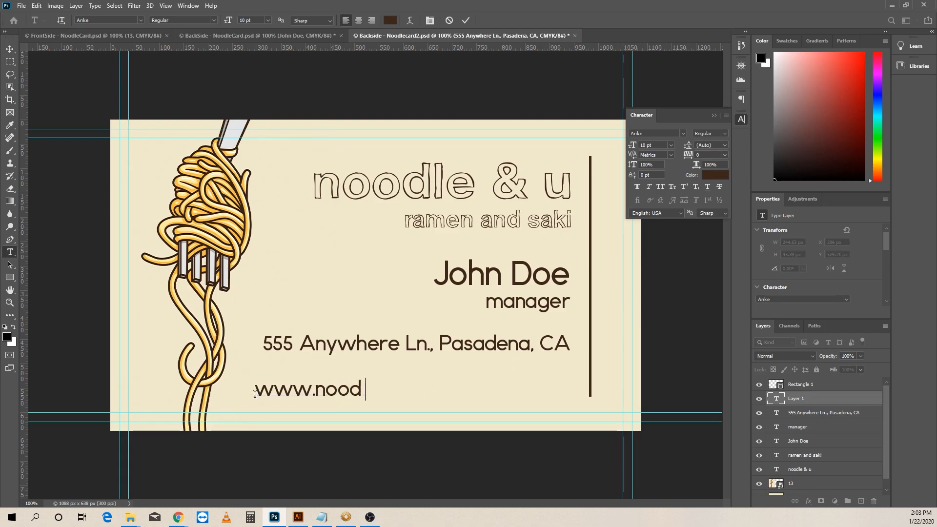
type("leandu")
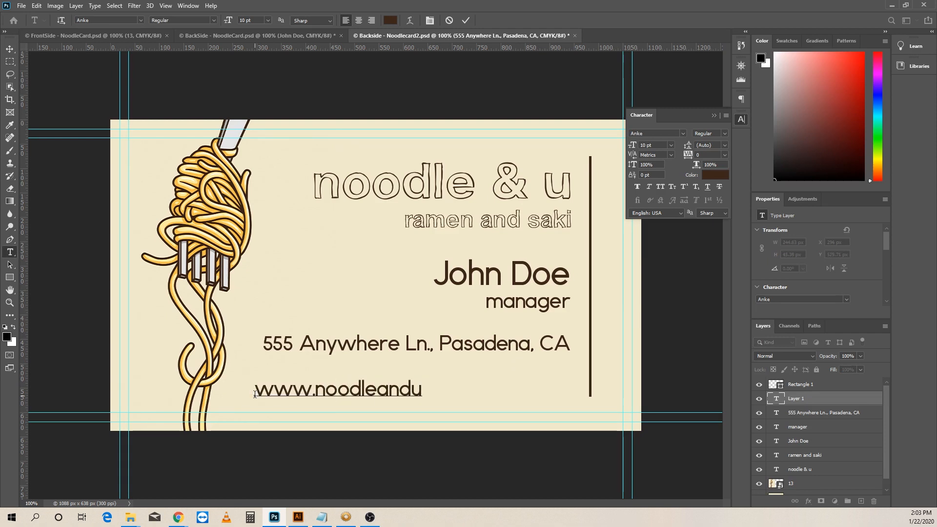
type(".com")
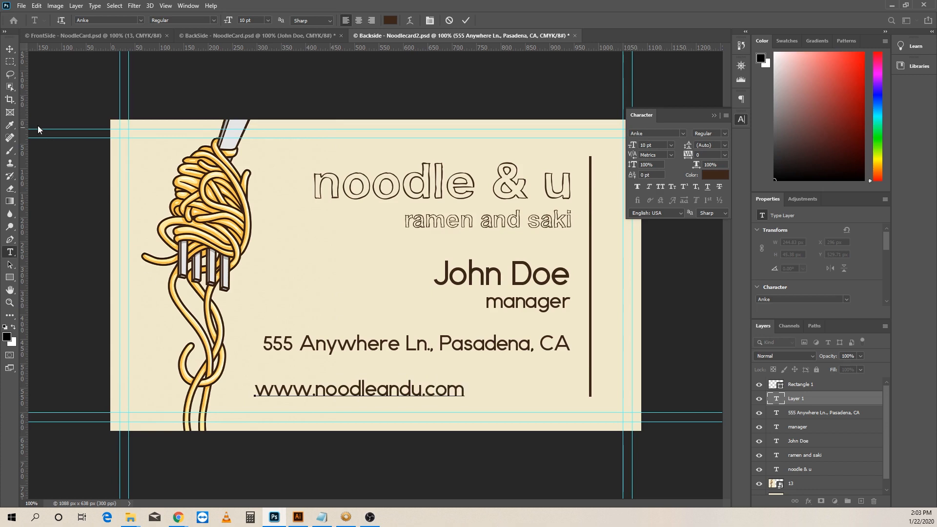
Move the website line to X 313 px, Y 496.71 px, and scale it to 146.84% to match the address line's width.
left_click(11, 50)
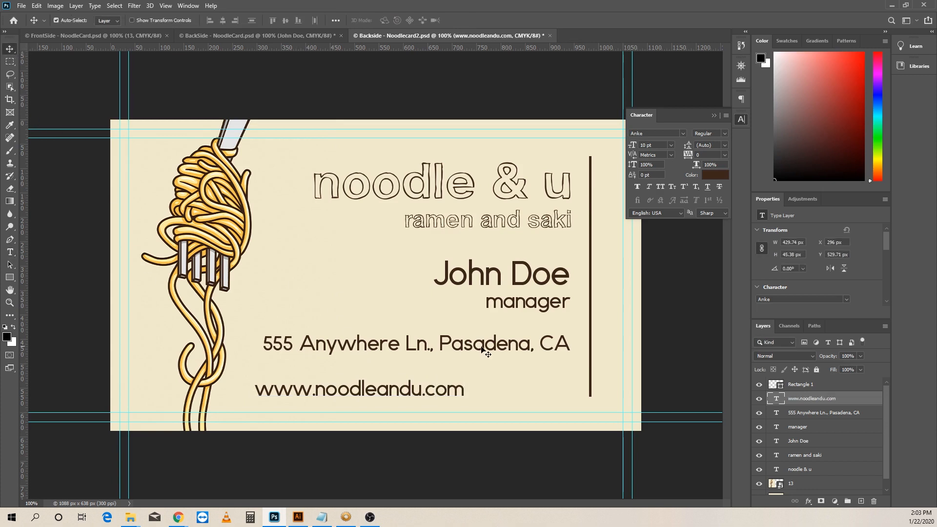
left_click_drag(358, 393, 364, 377)
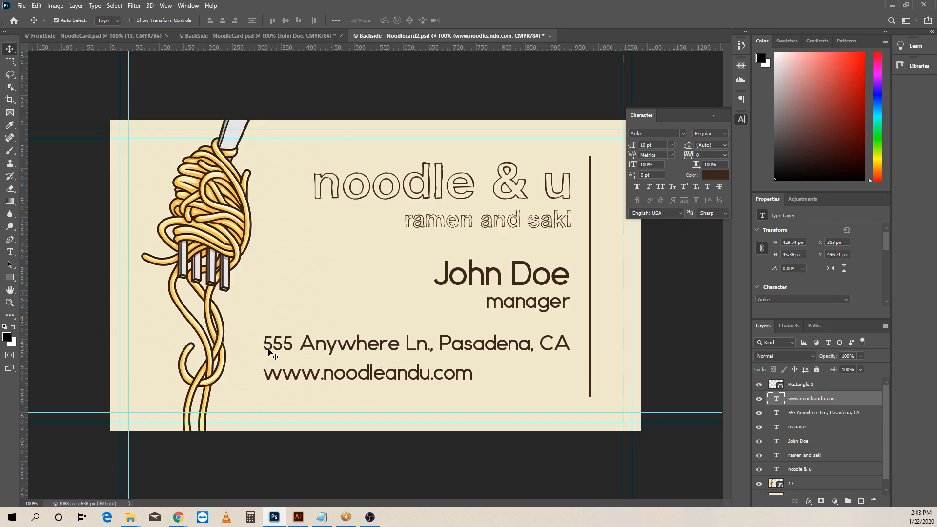
key("ctrl+t")
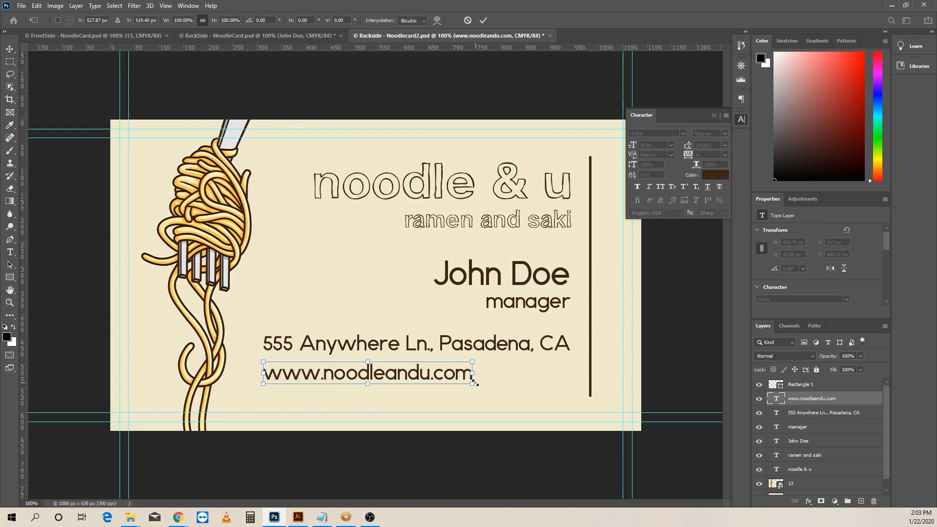
left_click_drag(472, 386, 570, 406)
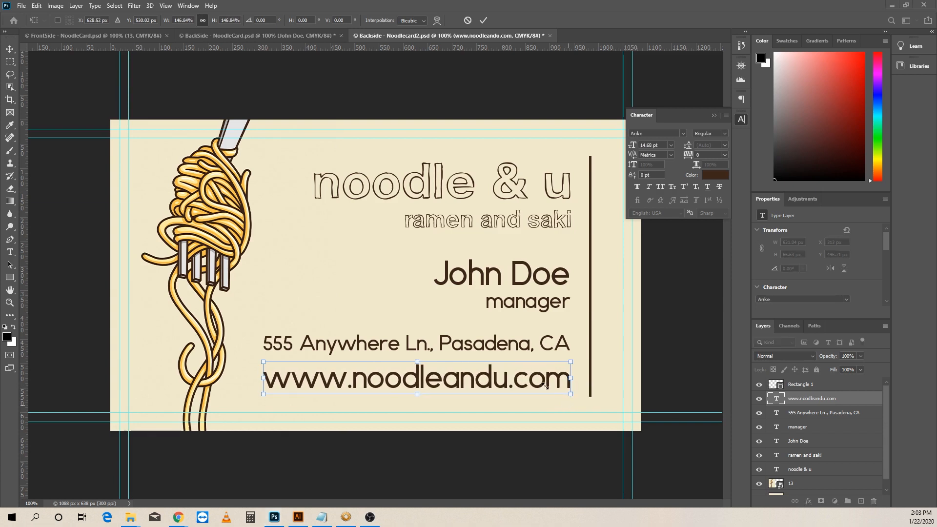
key("Return")
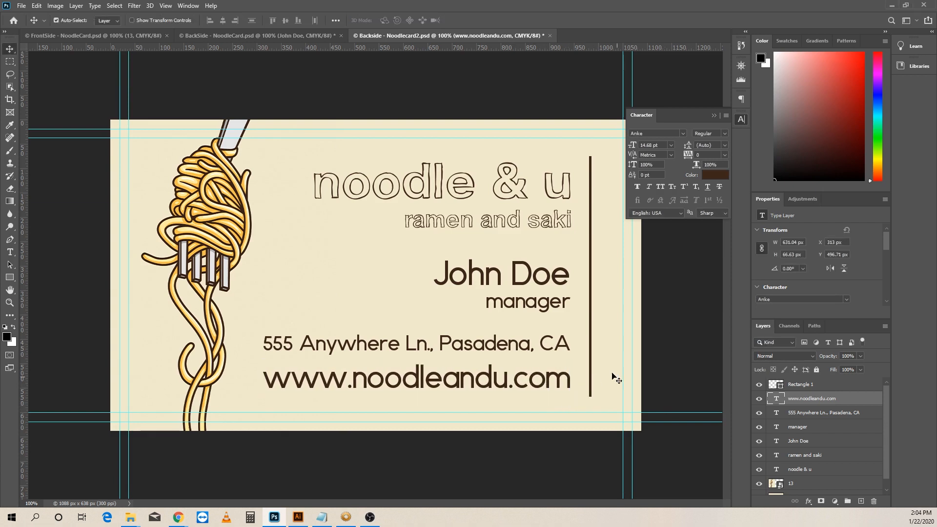
key("Up")
key("Up")
key("Up")
key("Up")
key("Up")
key("Up")
key("Up")
key("Up")
key("Up")
key("Up")
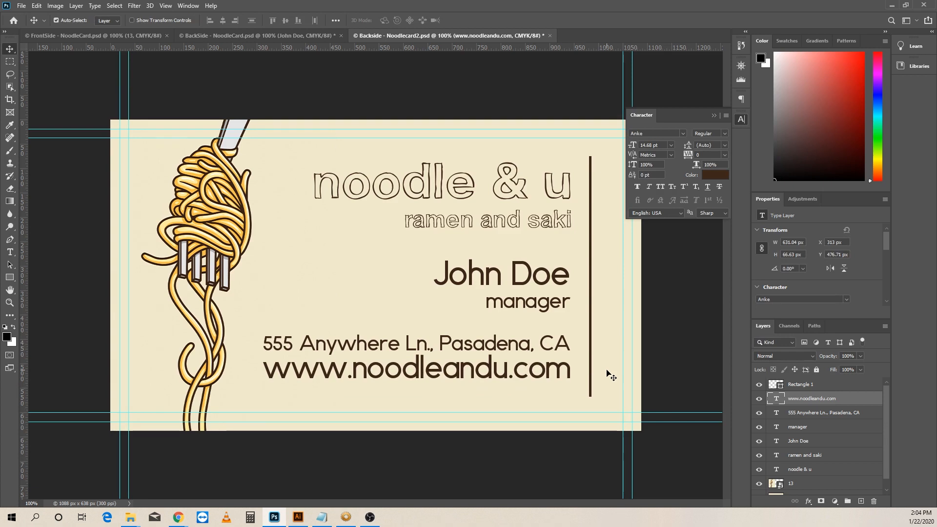
key("Down")
key("Down")
key("Down")
key("Down")
key("Down")
key("Down")
key("Down")
key("Down")
key("Down")
key("Down")
key("Down")
key("Down")
key("Down")
key("Down")
key("Down")
key("Down")
key("Down")
key("Down")
key("Down")
key("Down")
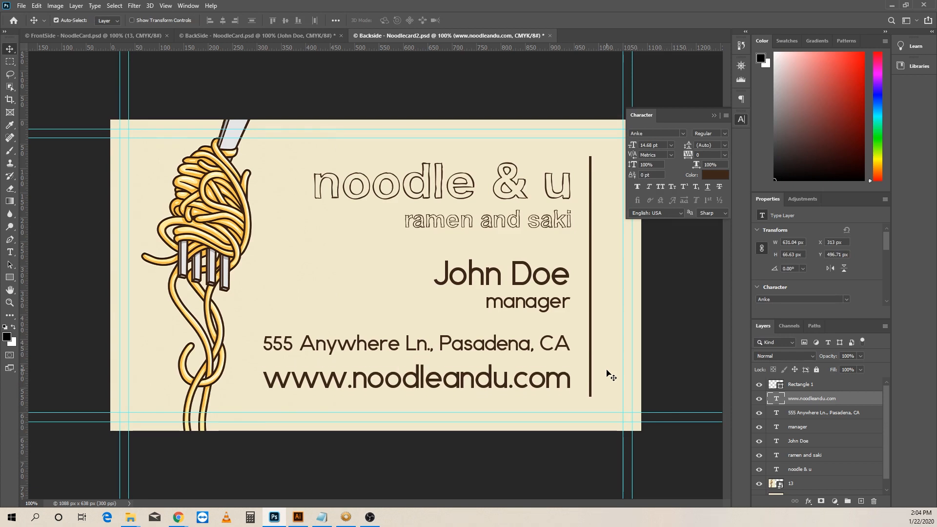
Nudge the website line up 2 px to Y 494.71 px.
key("Up")
key("Up")
key("Up")
key("Down")
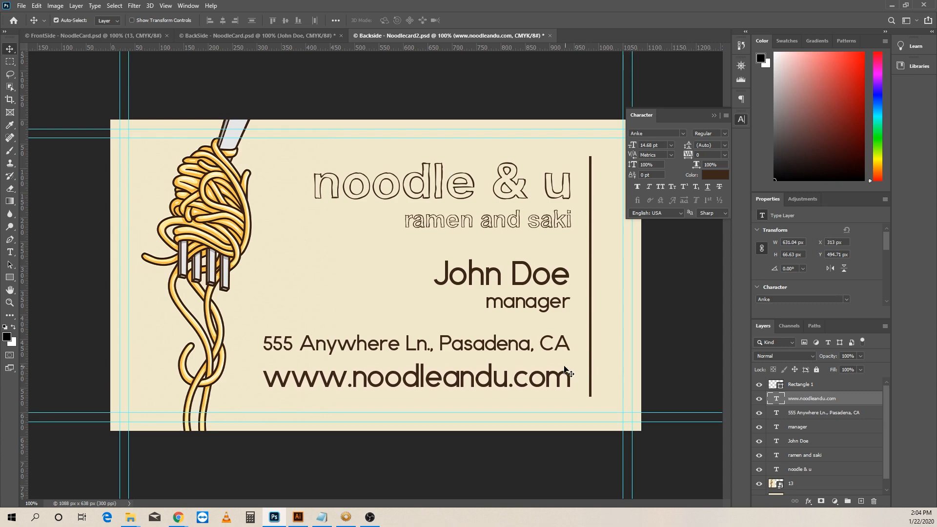
Move the address line down 11 px to Y 447.71 px, closer to the website.
left_click(783, 410)
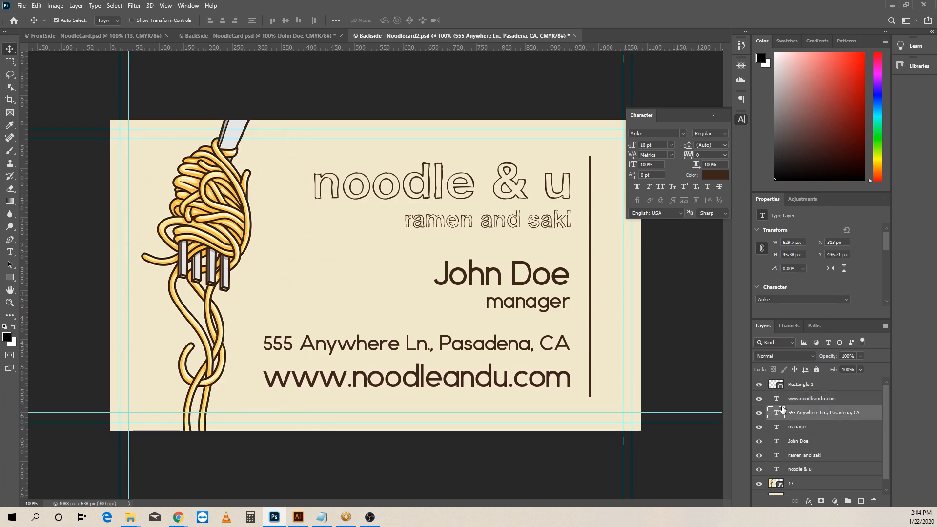
key("shift+Down")
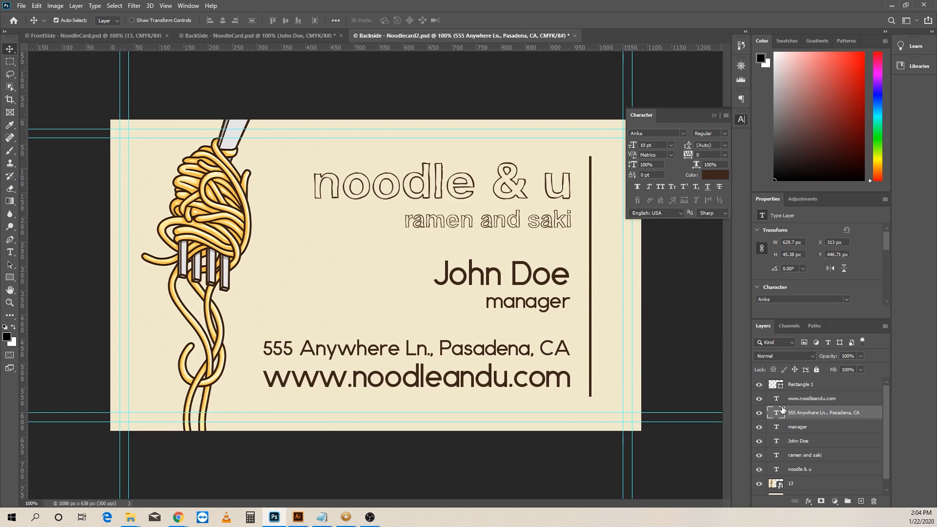
key("Down")
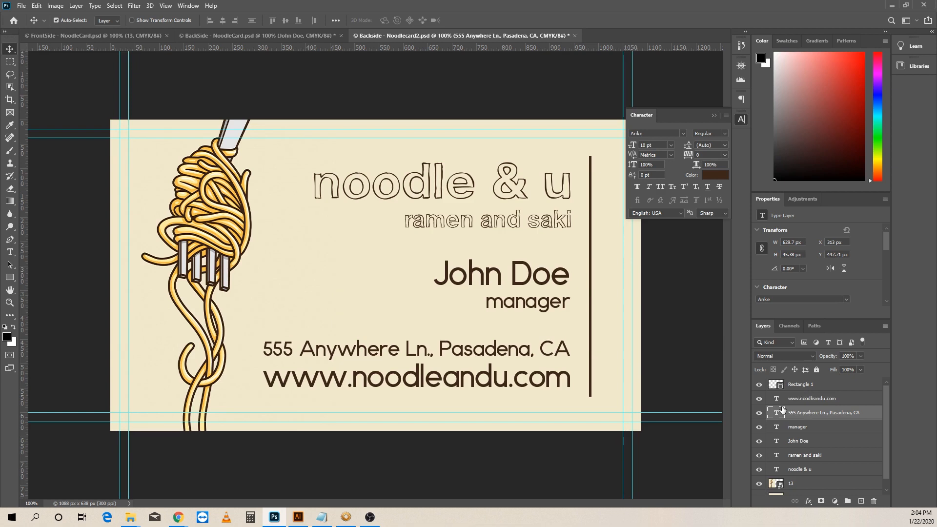
Nudge the address and website lines down together to Y 459.62 px.
left_click(809, 398, "shift")
key("Down")
key("Down")
key("Down")
key("Down")
key("Down")
key("Down")
key("Down")
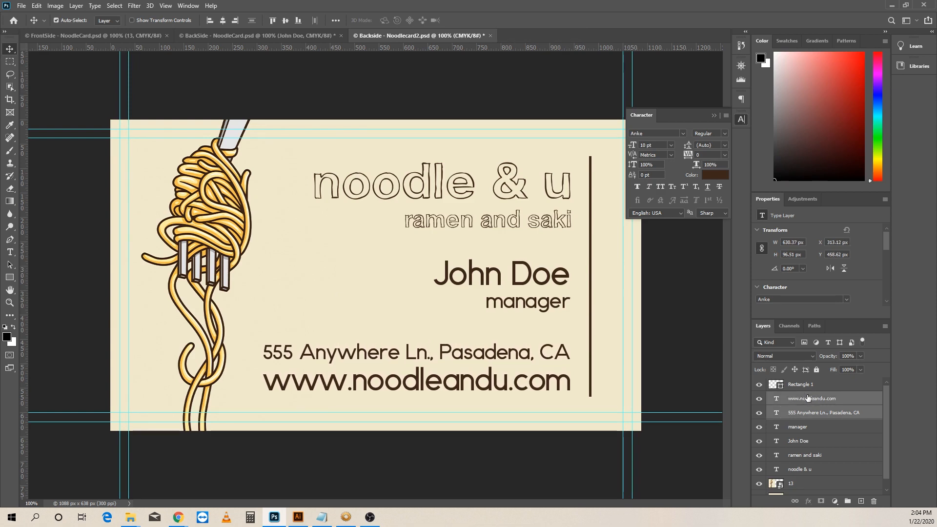
key("Down")
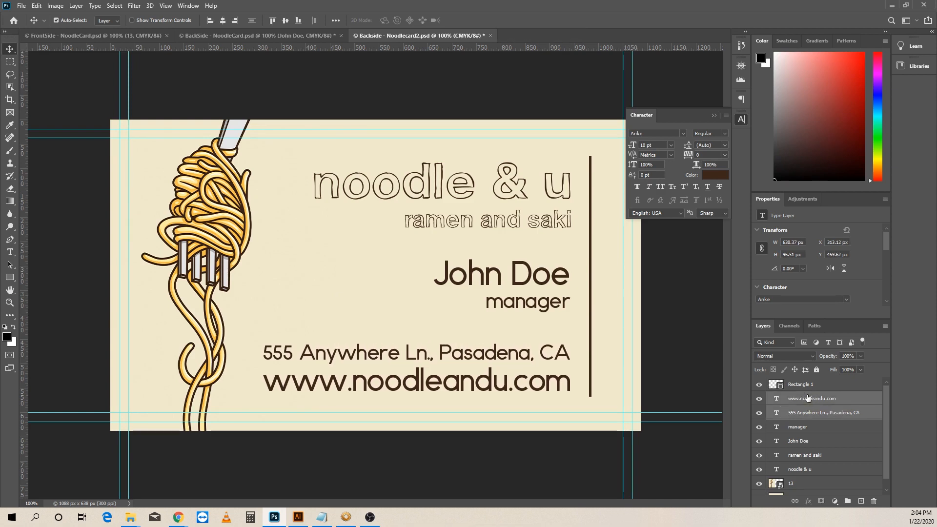
Nudge the contact name and "manager" lines up together by 12 px to Y 274.46 px.
left_click(811, 442)
left_click(817, 429, "shift")
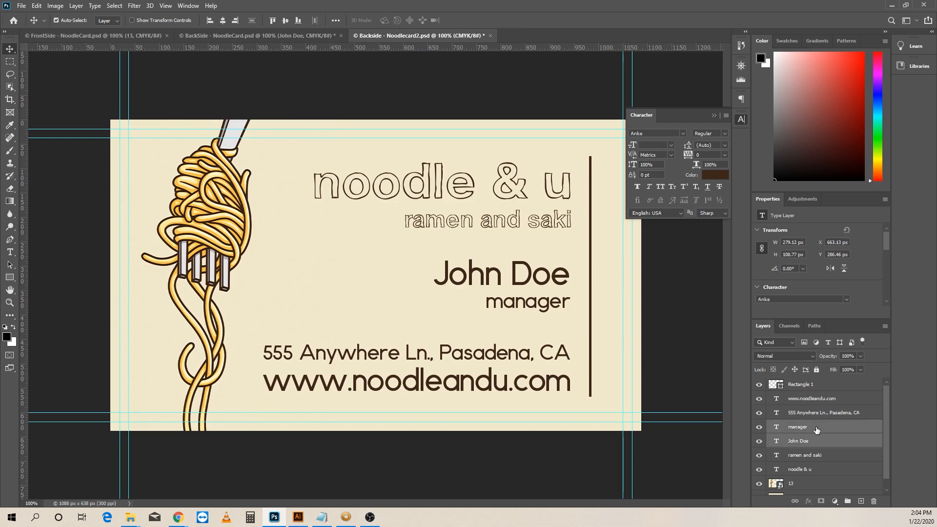
key("Up")
key("Up")
key("Up")
key("Up")
key("Up")
key("Up")
key("Up")
key("Up")
key("Up")
key("Up")
key("Up")
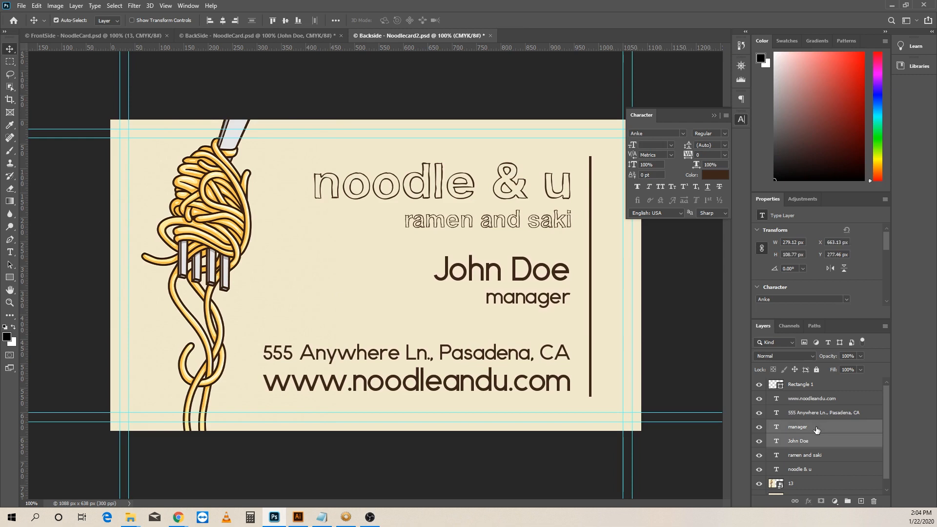
key("Up")
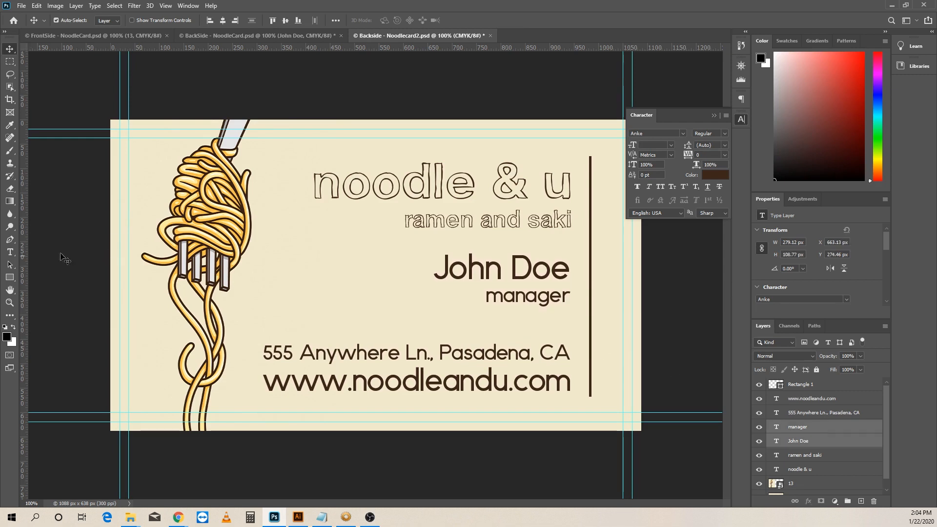
Add a text line with the contact's phone number in the empty area beside the fork.
left_click(11, 253)
left_click(256, 278)
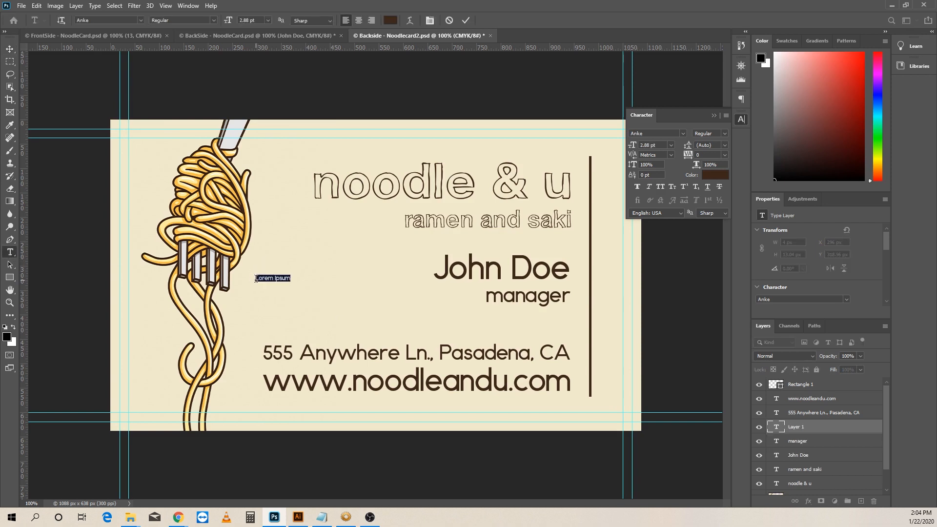
type("626-555-1212")
Scale the phone number up to 9.87 pt and place it below "manager", with its right edge near the contact name's.
left_click(10, 49)
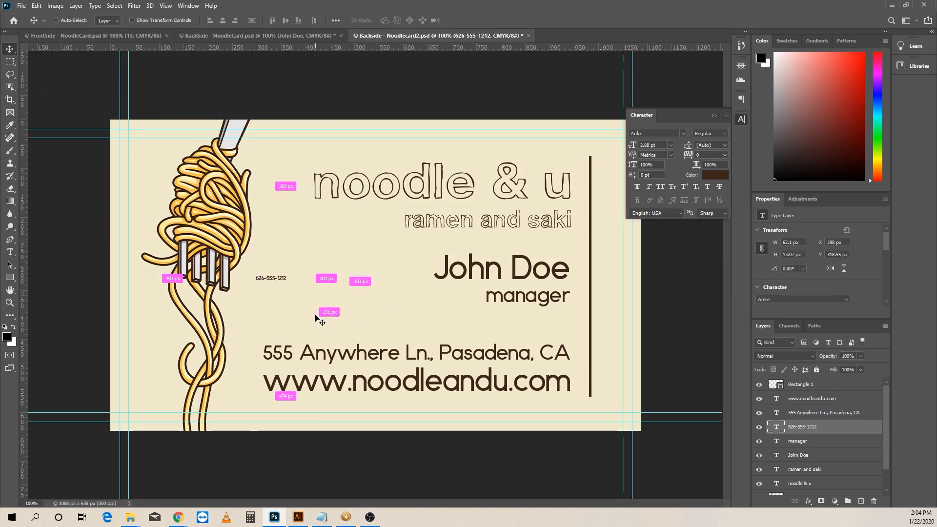
key("ctrl+t")
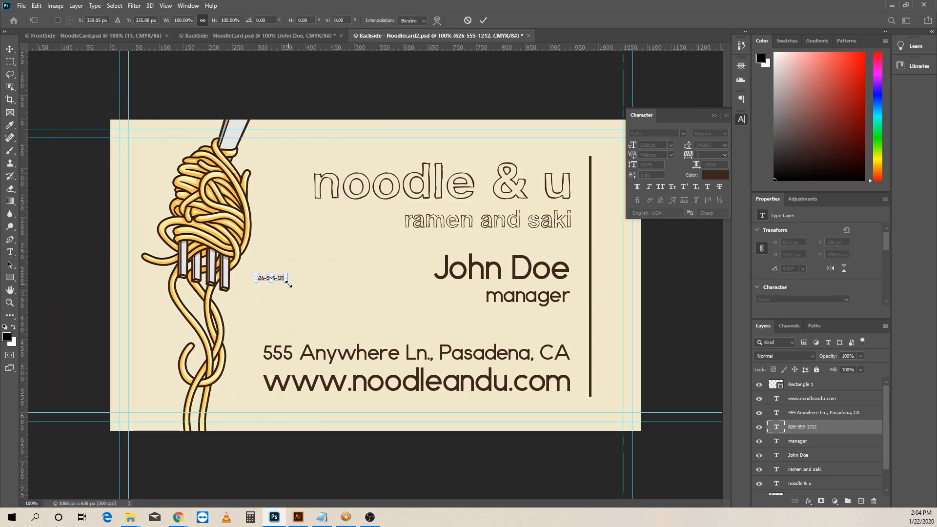
left_click_drag(285, 282, 557, 328)
key("Return")
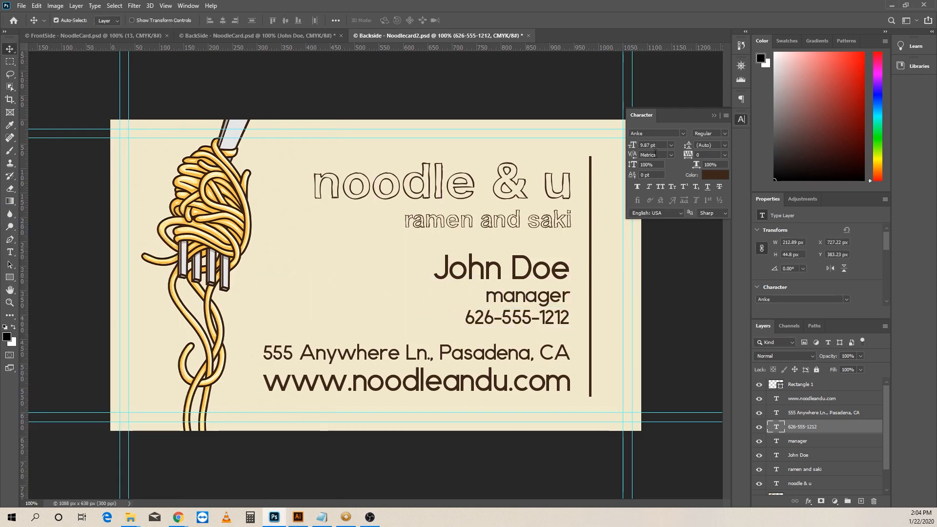
Set the phone number's font size to 10 pt.
left_click(672, 145)
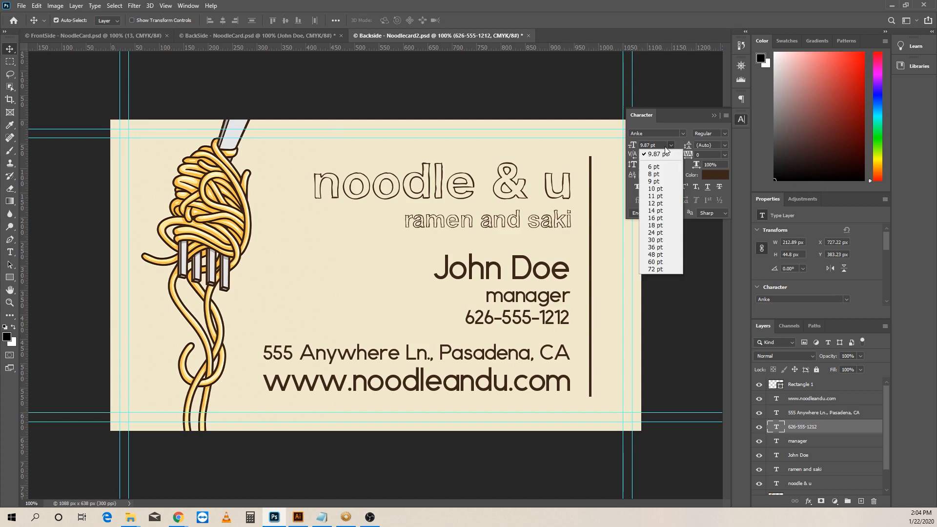
left_click(664, 147)
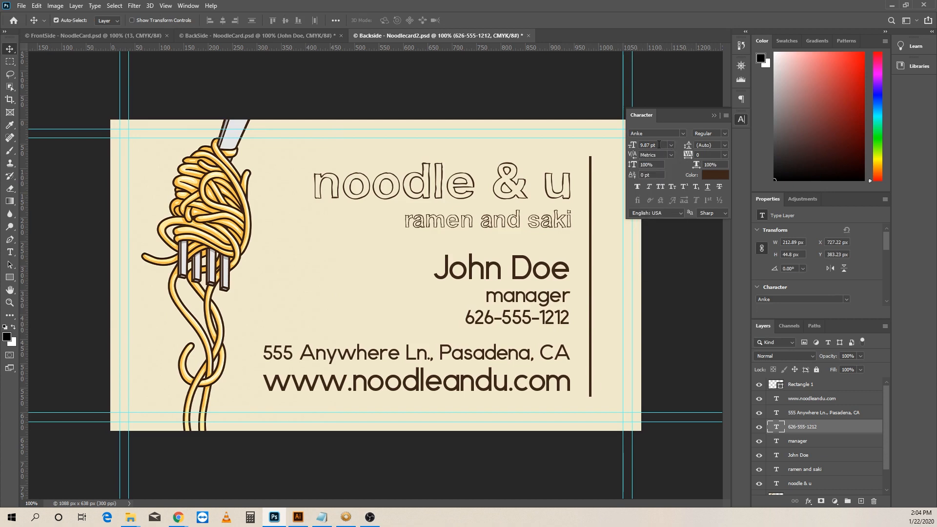
left_click_drag(662, 146, 590, 138)
type("10")
key("Return")
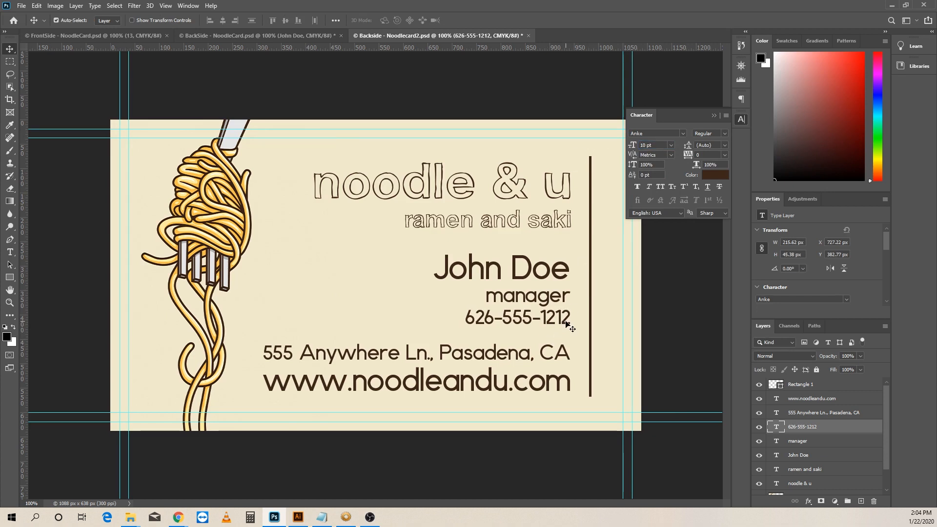
Nudge the phone number left 3 px to X 724.22 px, aligning its right edge with the contact name.
key("Left")
key("Left")
key("Left")
key("Up")
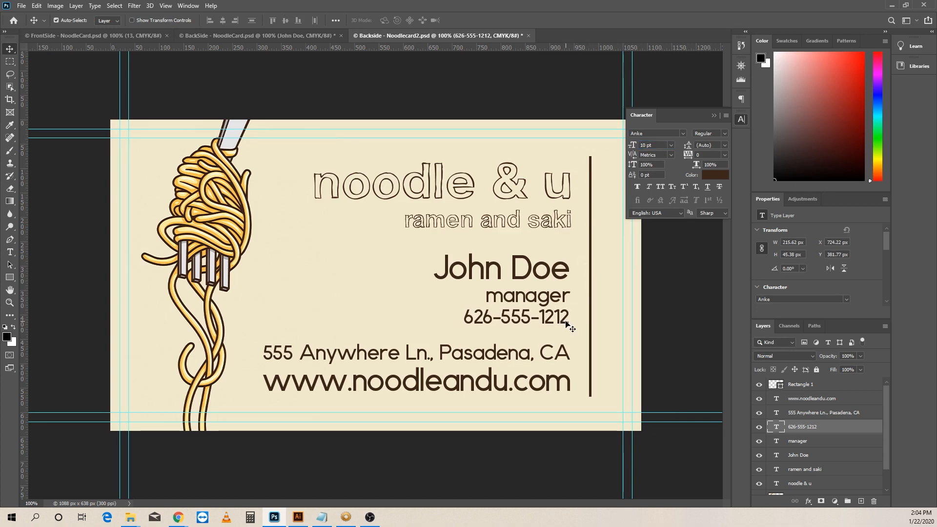
key("Down")
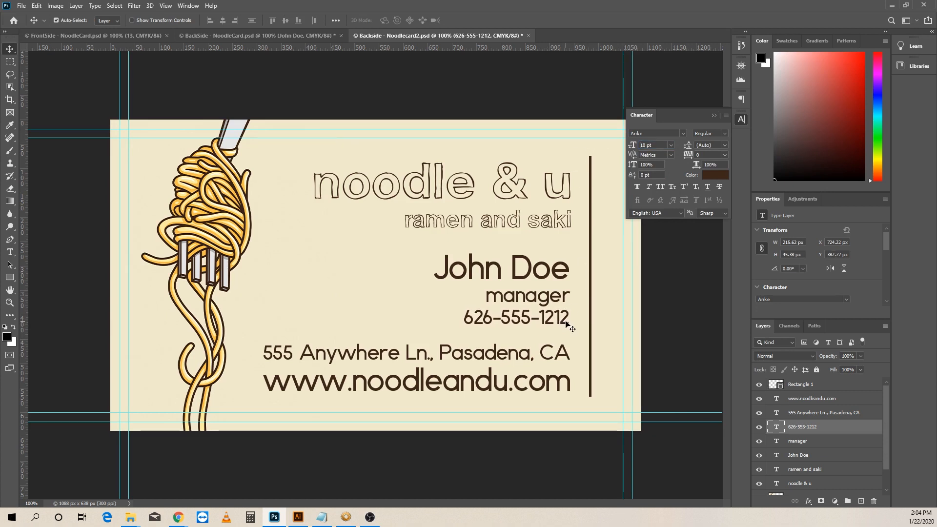
Nudge the contact name and "manager" up together by 15 px to Y 259.46 px, widening the gap above the phone number.
left_click(806, 454)
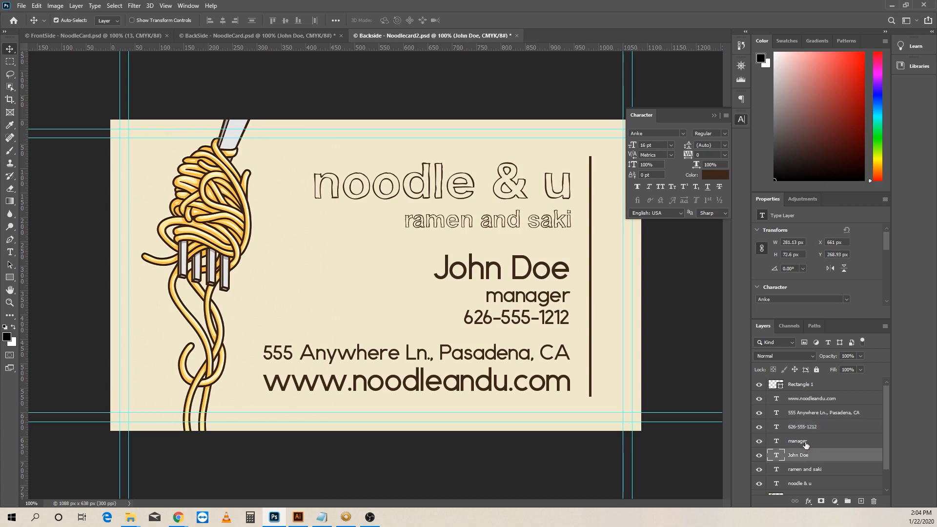
left_click(806, 442, "shift")
key("Up")
key("Up")
key("Up")
key("Up")
key("Up")
key("Up")
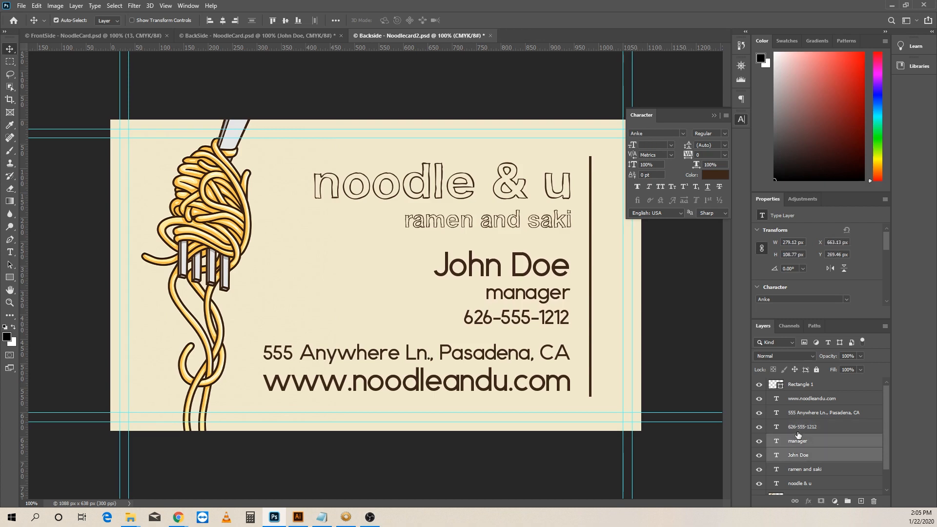
key("Up")
key("Up")
key("Up")
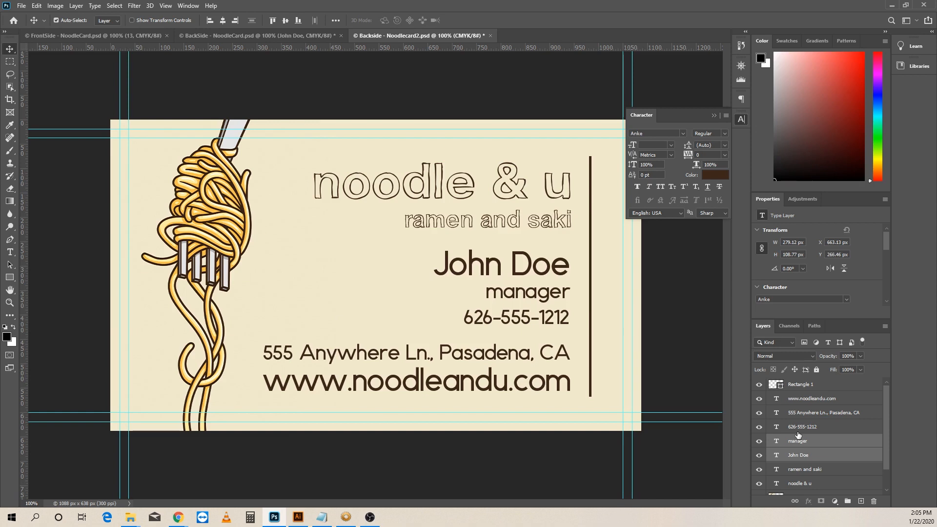
key("Up")
key("Up")
key("Up")
key("Up")
key("Up")
key("Up")
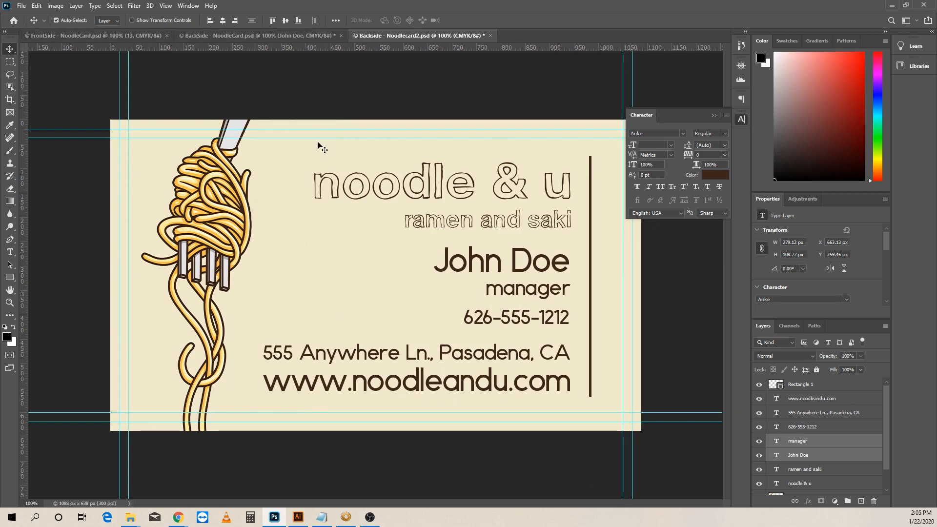
View the card's front side in FrontSide - NoodleCard.psd, and return to Backside - Noodlecard2.psd.
left_click(36, 6)
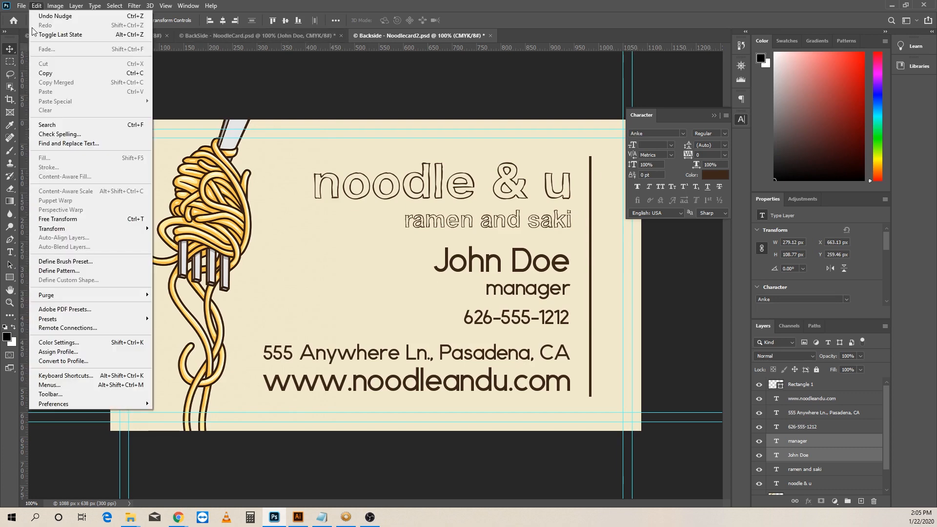
left_click(36, 5)
left_click(21, 5)
mouse_move(97, 63)
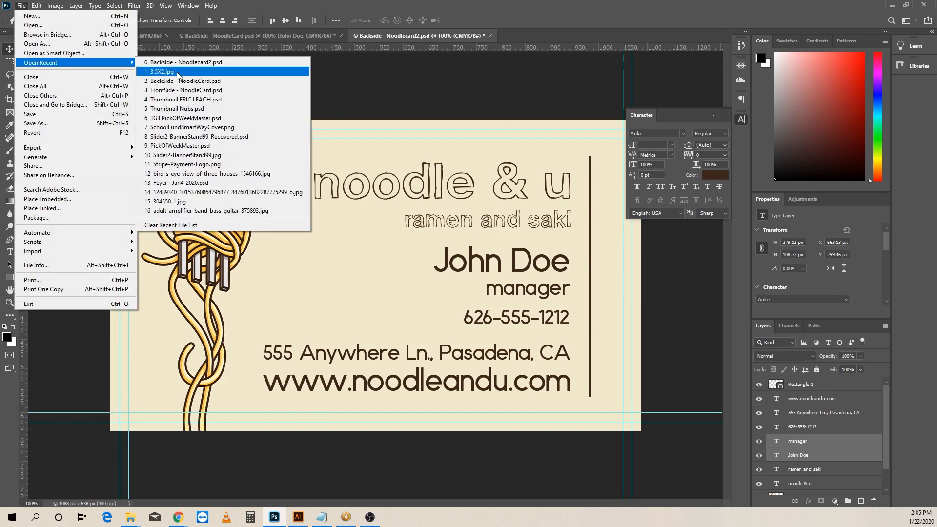
left_click(176, 91)
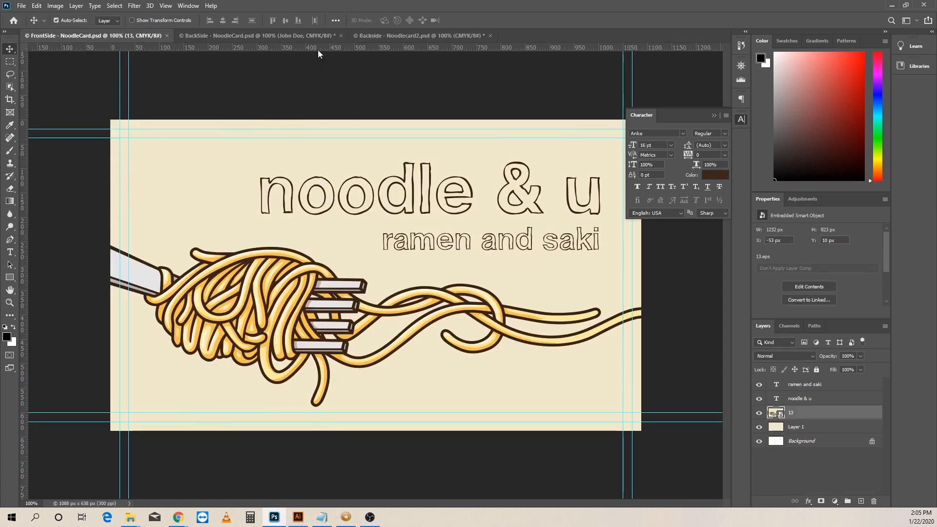
left_click(391, 36)
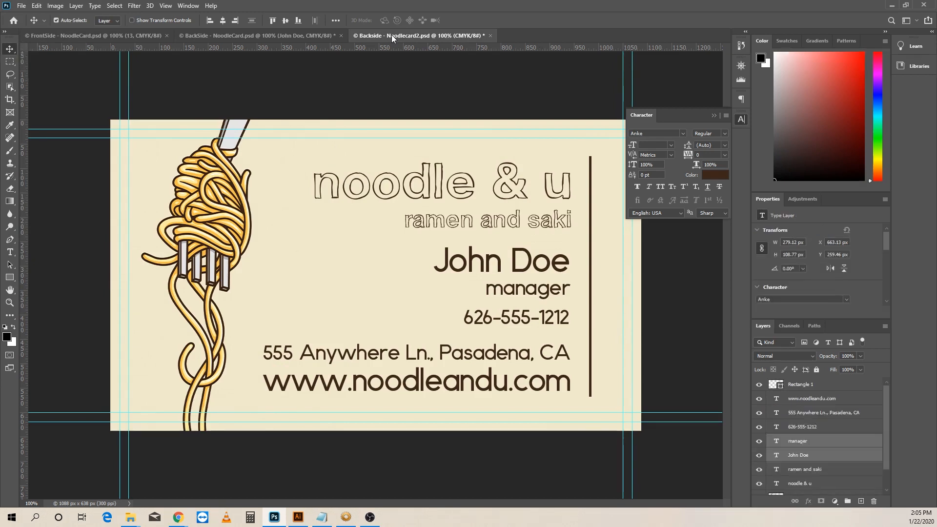